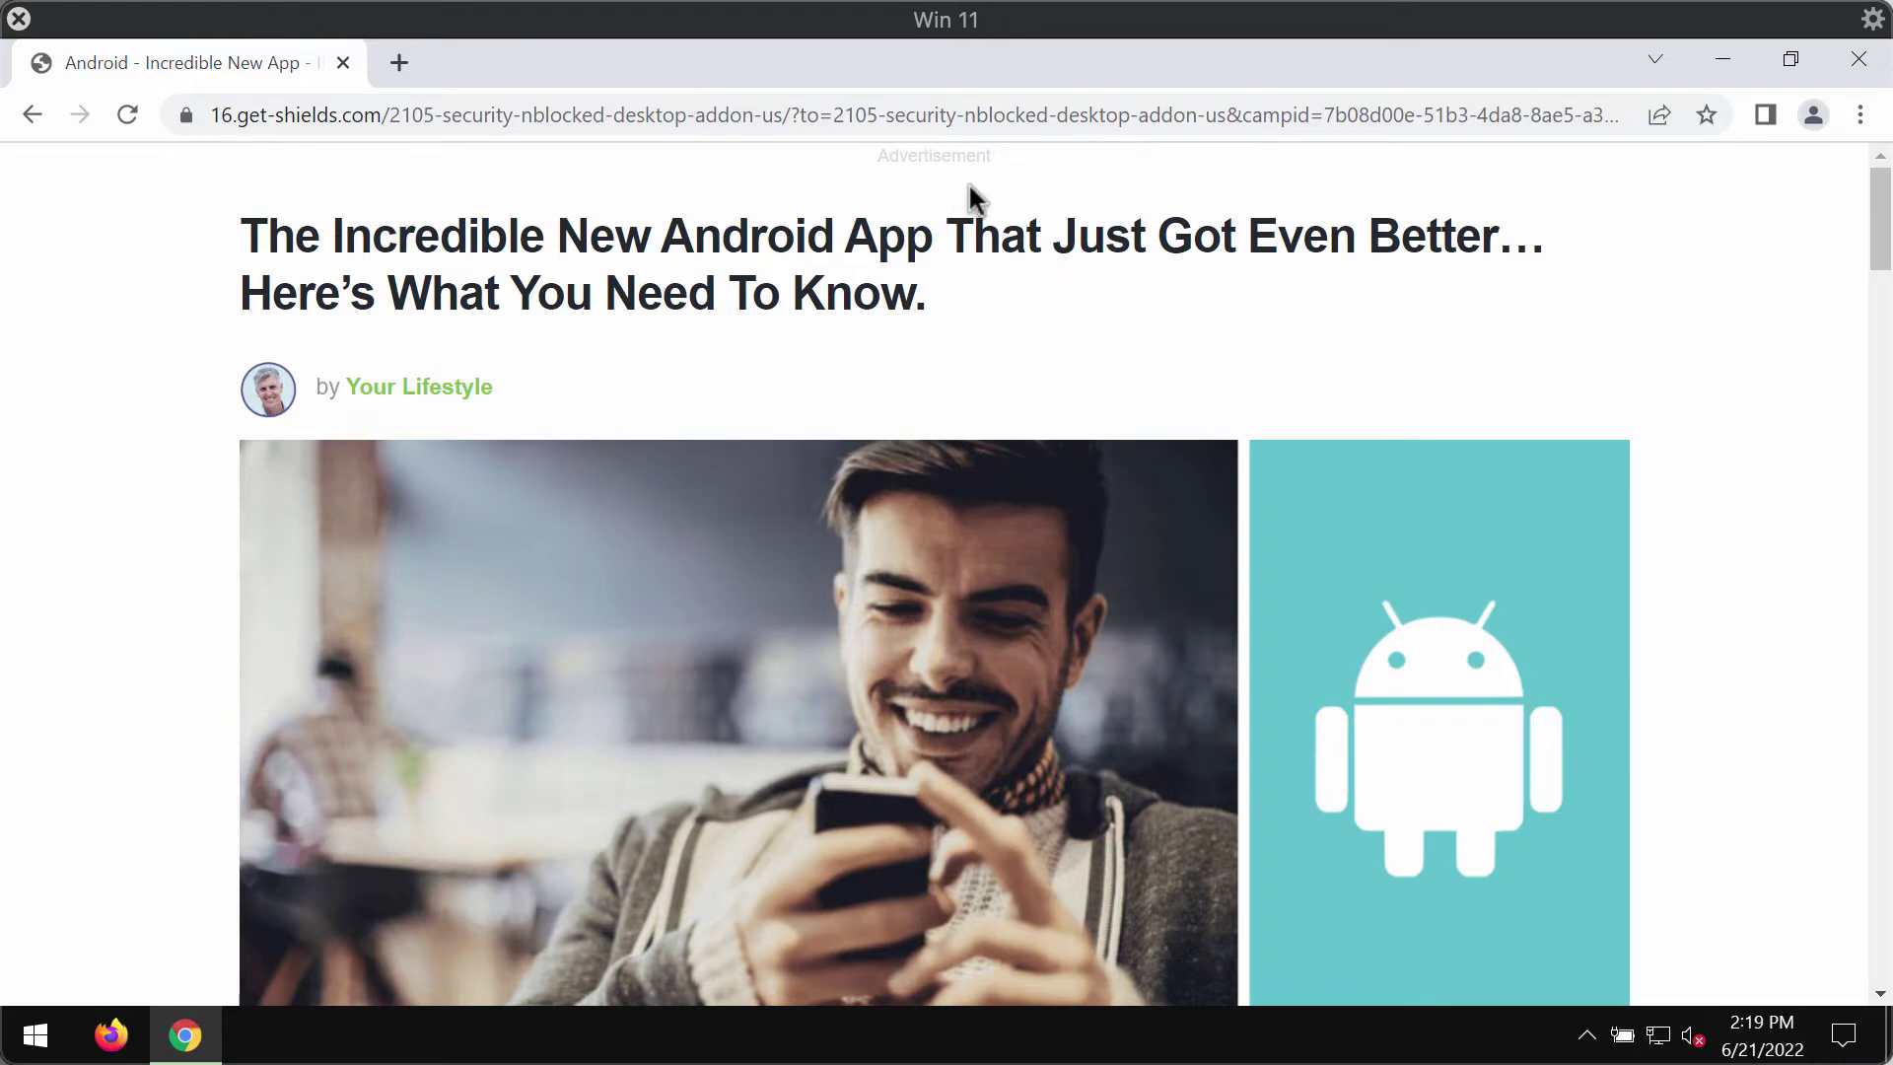
- Scroll the get-shields article until the red Claim Your Protection Now button is visible
{"action": "scroll", "coordinate": [971, 197], "scroll_direction": "down", "scroll_amount": 20}
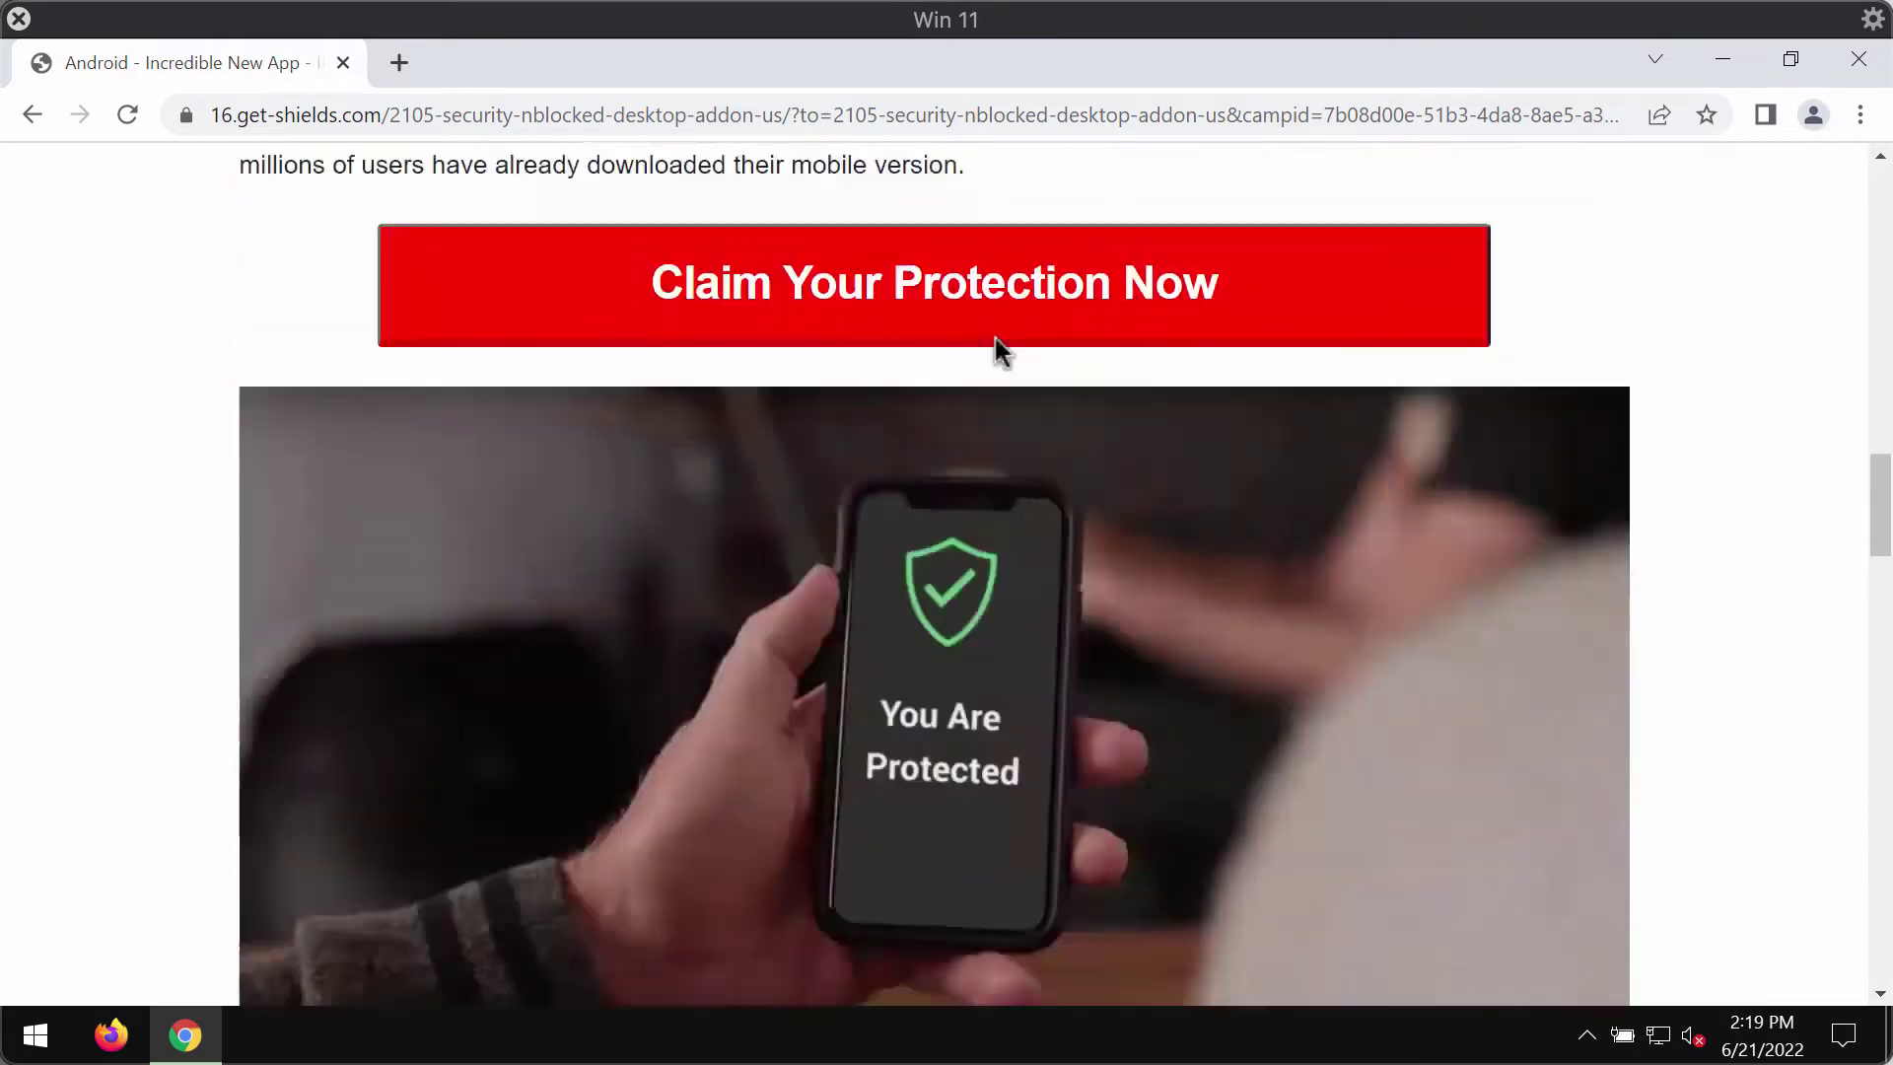
{"action": "scroll", "coordinate": [996, 339], "scroll_direction": "up", "scroll_amount": 10}
{"action": "scroll", "coordinate": [997, 351], "scroll_direction": "down", "scroll_amount": 9}
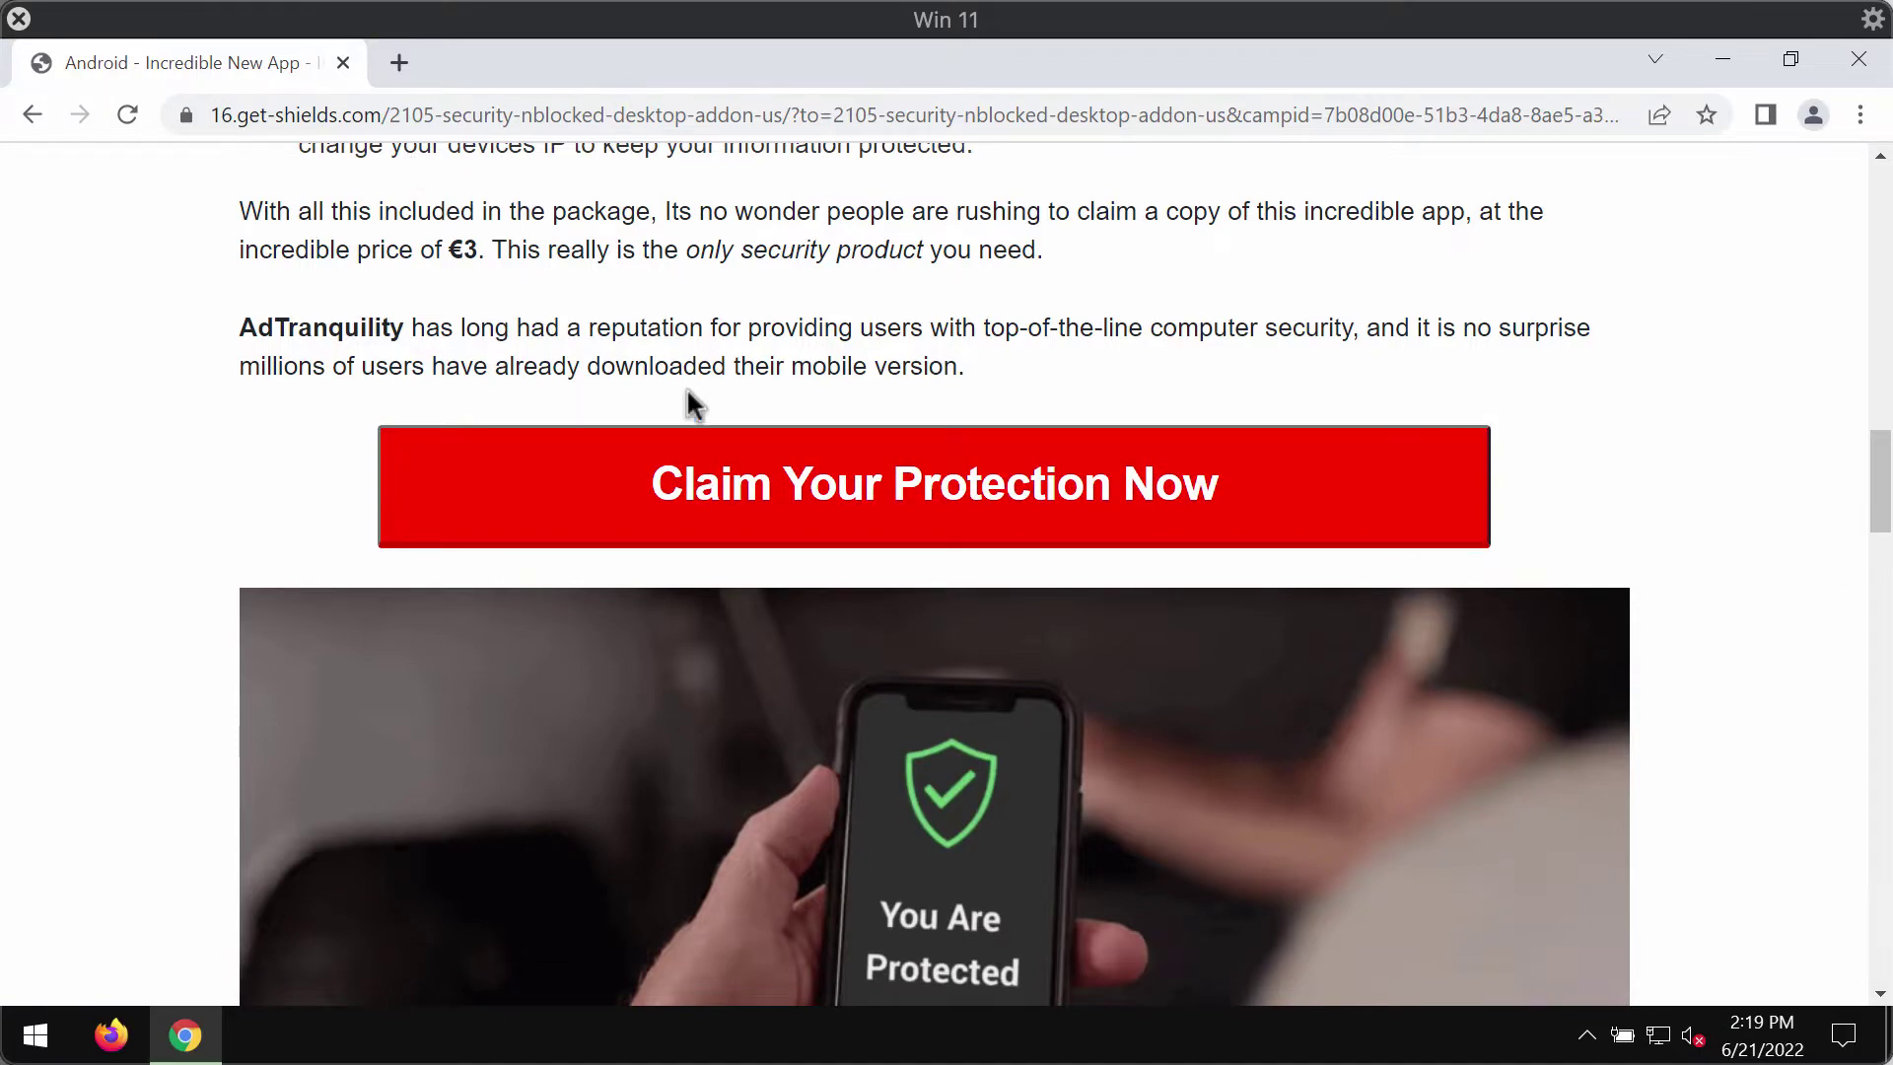
{"action": "scroll", "coordinate": [690, 402], "scroll_direction": "down", "scroll_amount": 9}
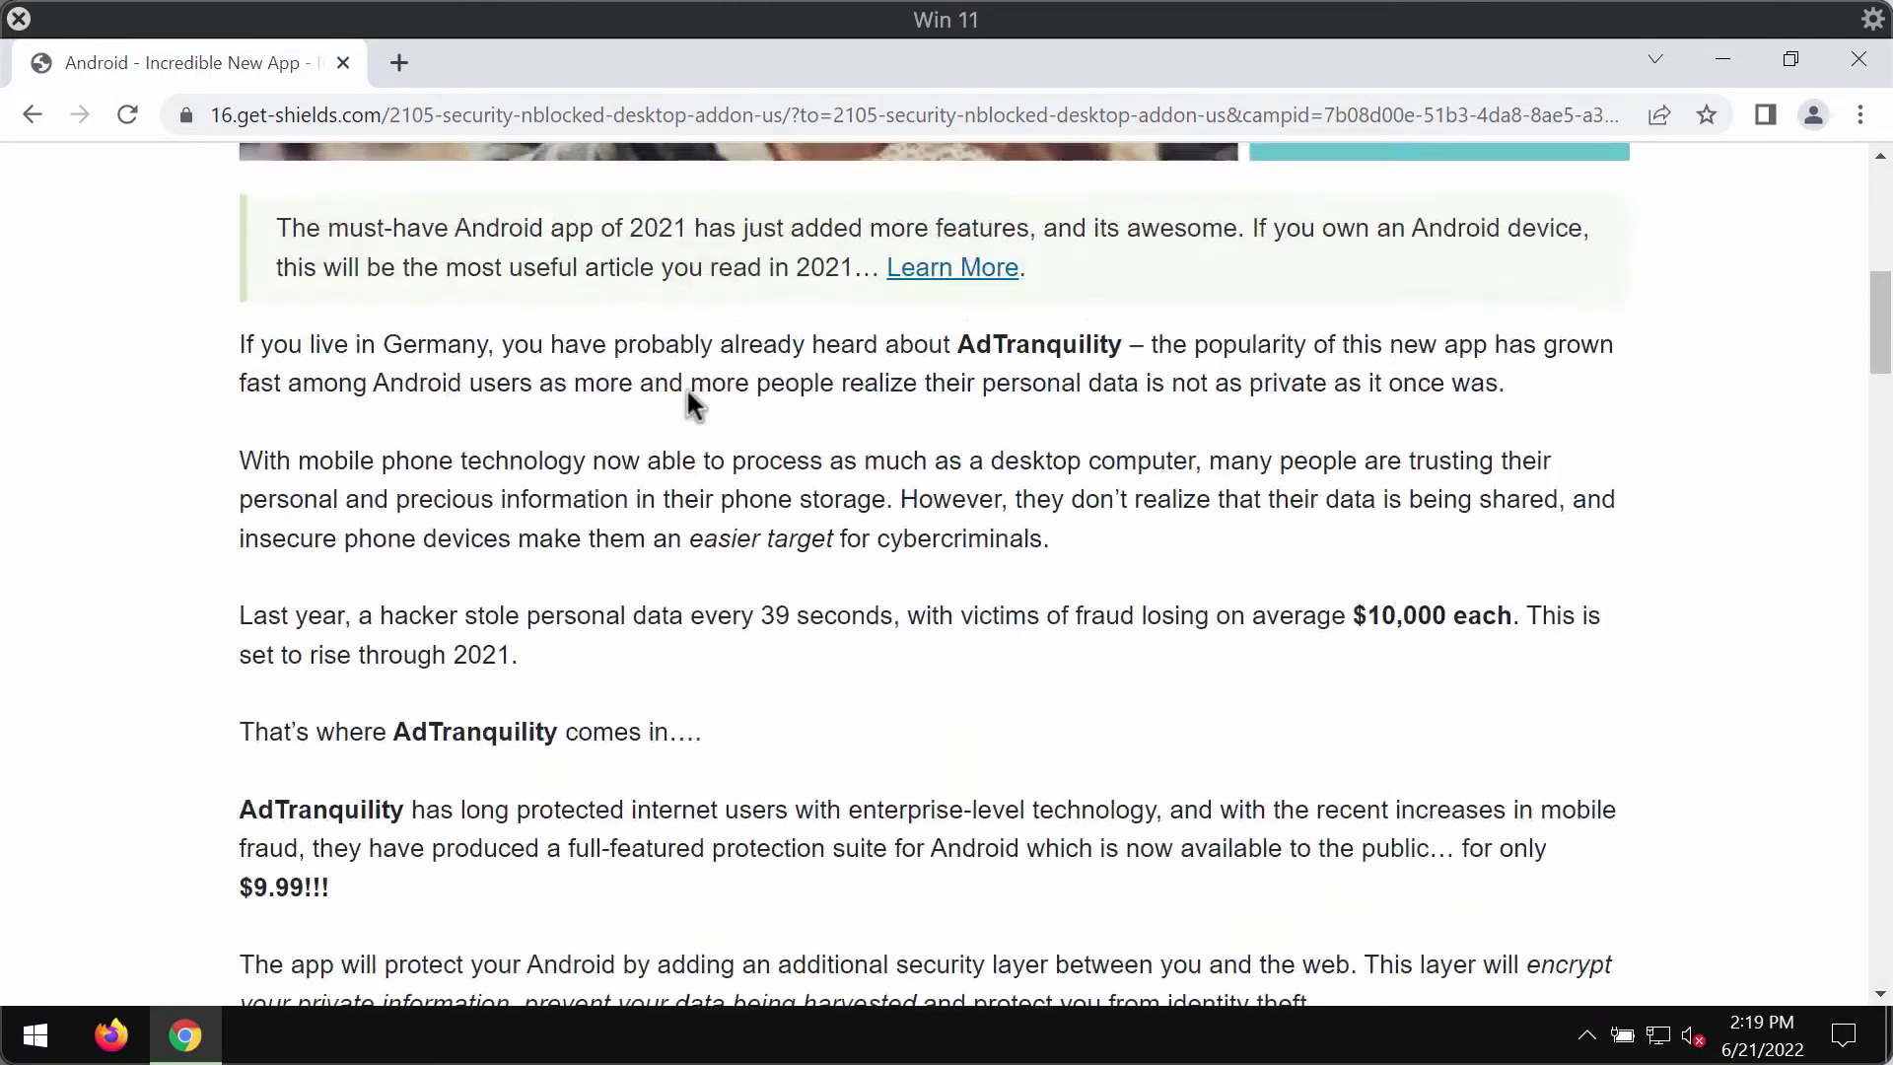
{"action": "scroll", "coordinate": [686, 386], "scroll_direction": "up", "scroll_amount": 2}
{"action": "scroll", "coordinate": [686, 388], "scroll_direction": "down", "scroll_amount": 15}
{"action": "scroll", "coordinate": [688, 393], "scroll_direction": "up", "scroll_amount": 10}
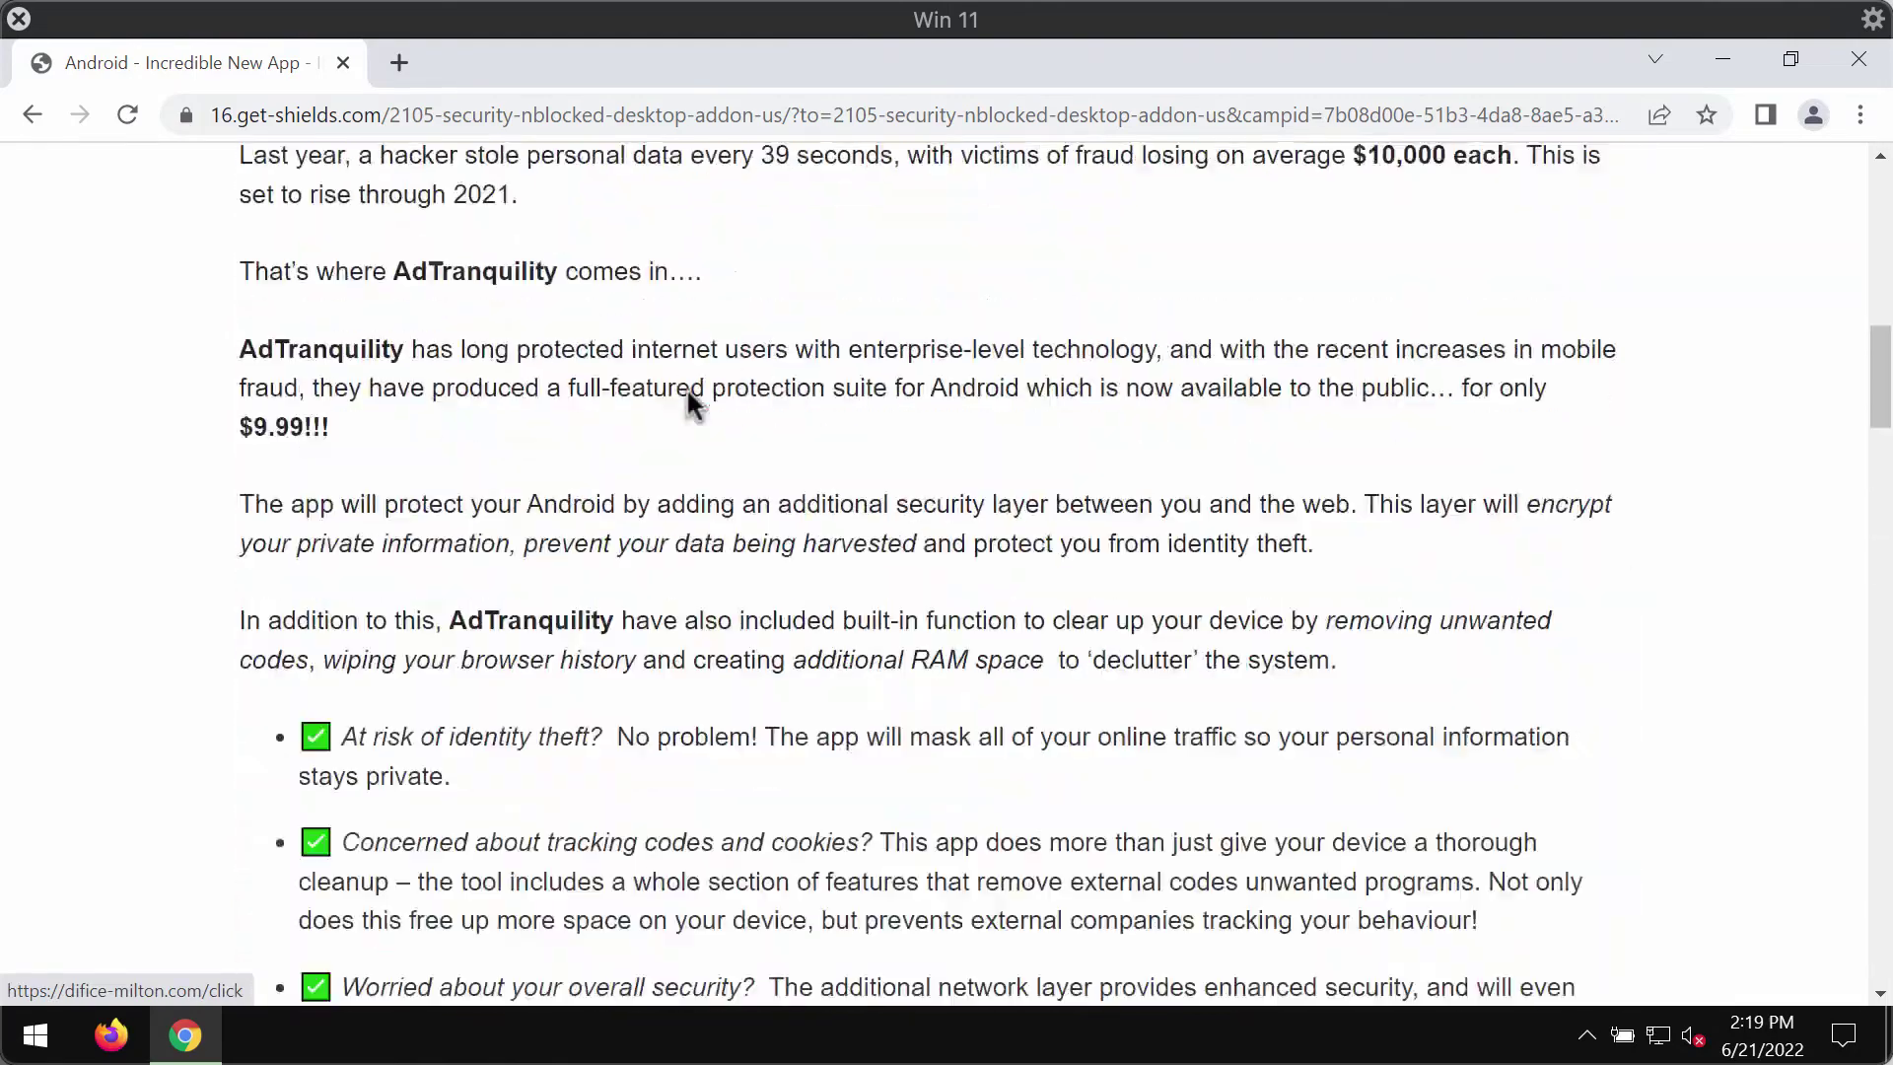
{"action": "scroll", "coordinate": [687, 387], "scroll_direction": "up", "scroll_amount": 2}
{"action": "scroll", "coordinate": [687, 387], "scroll_direction": "down", "scroll_amount": 11}
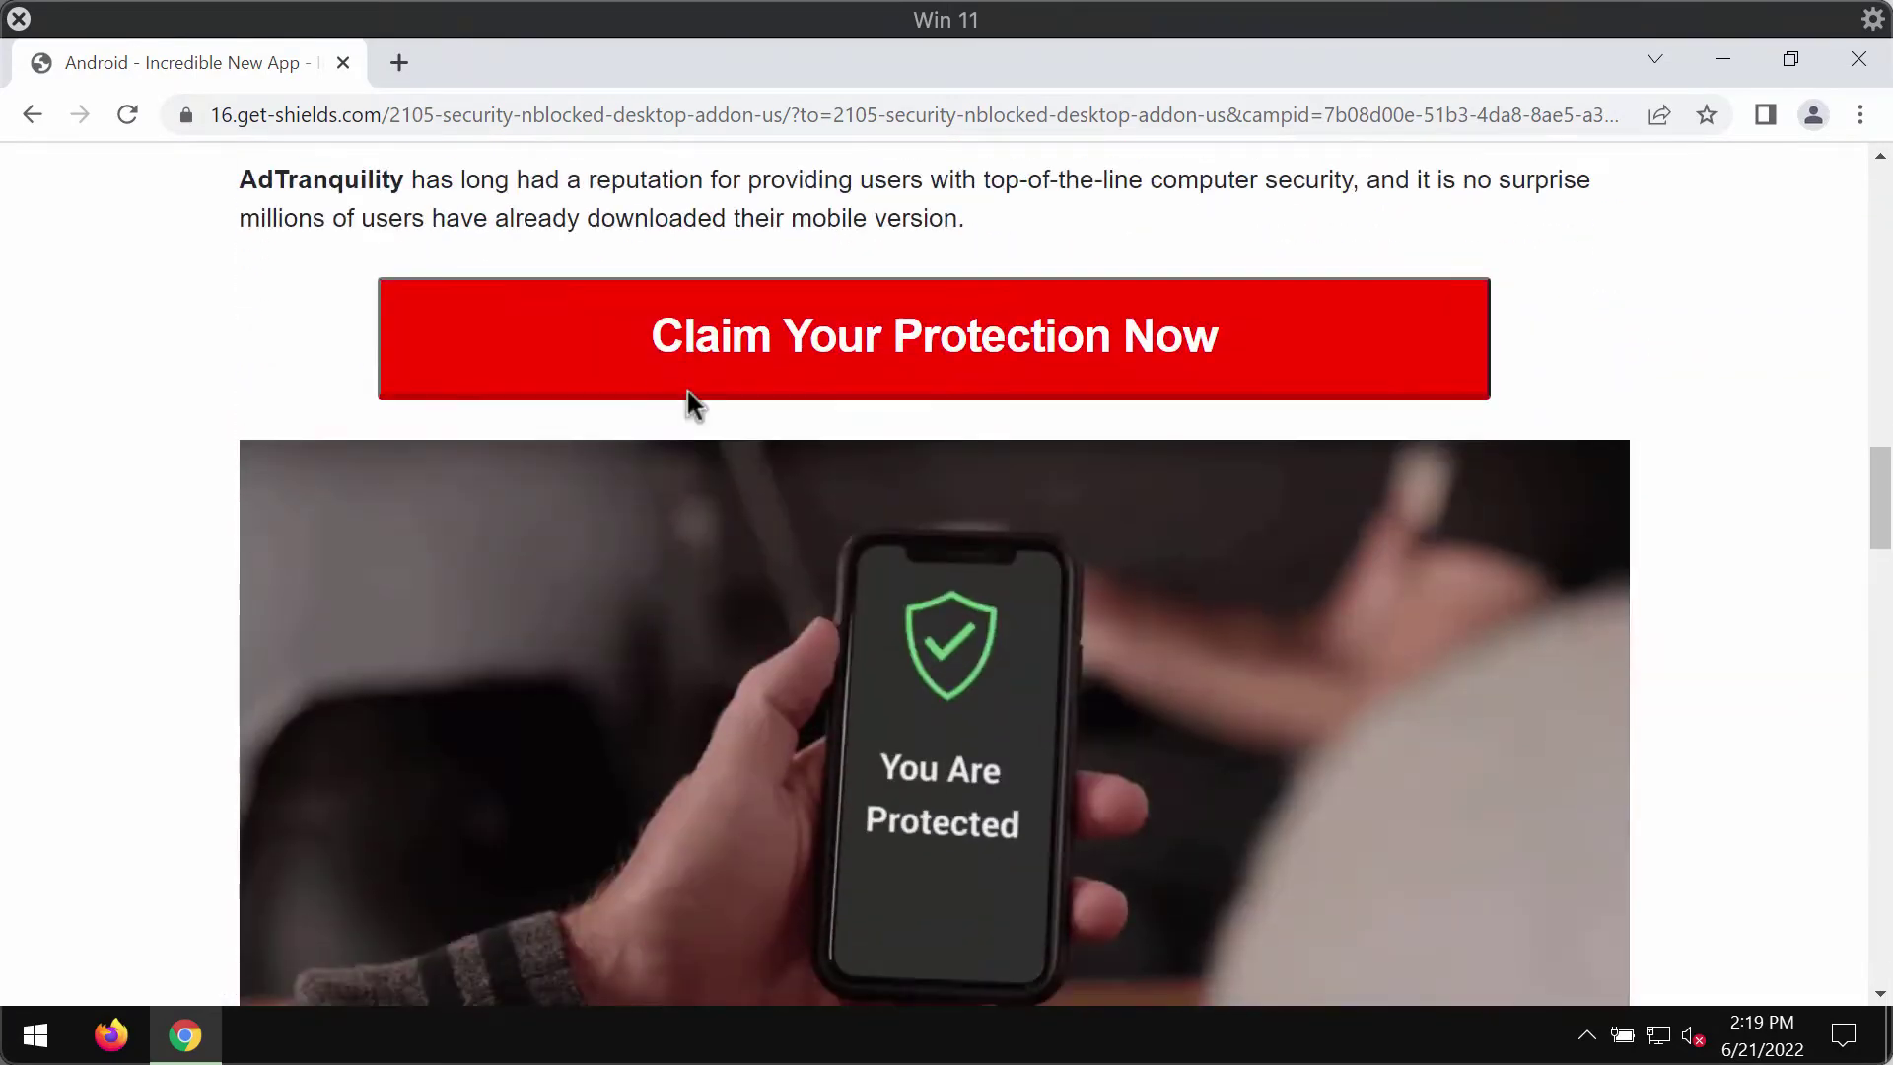
- Use Claim Your Protection Now to trigger the prompt and allow 16.get-shields.com notifications
{"action": "left_click", "coordinate": [769, 361]}
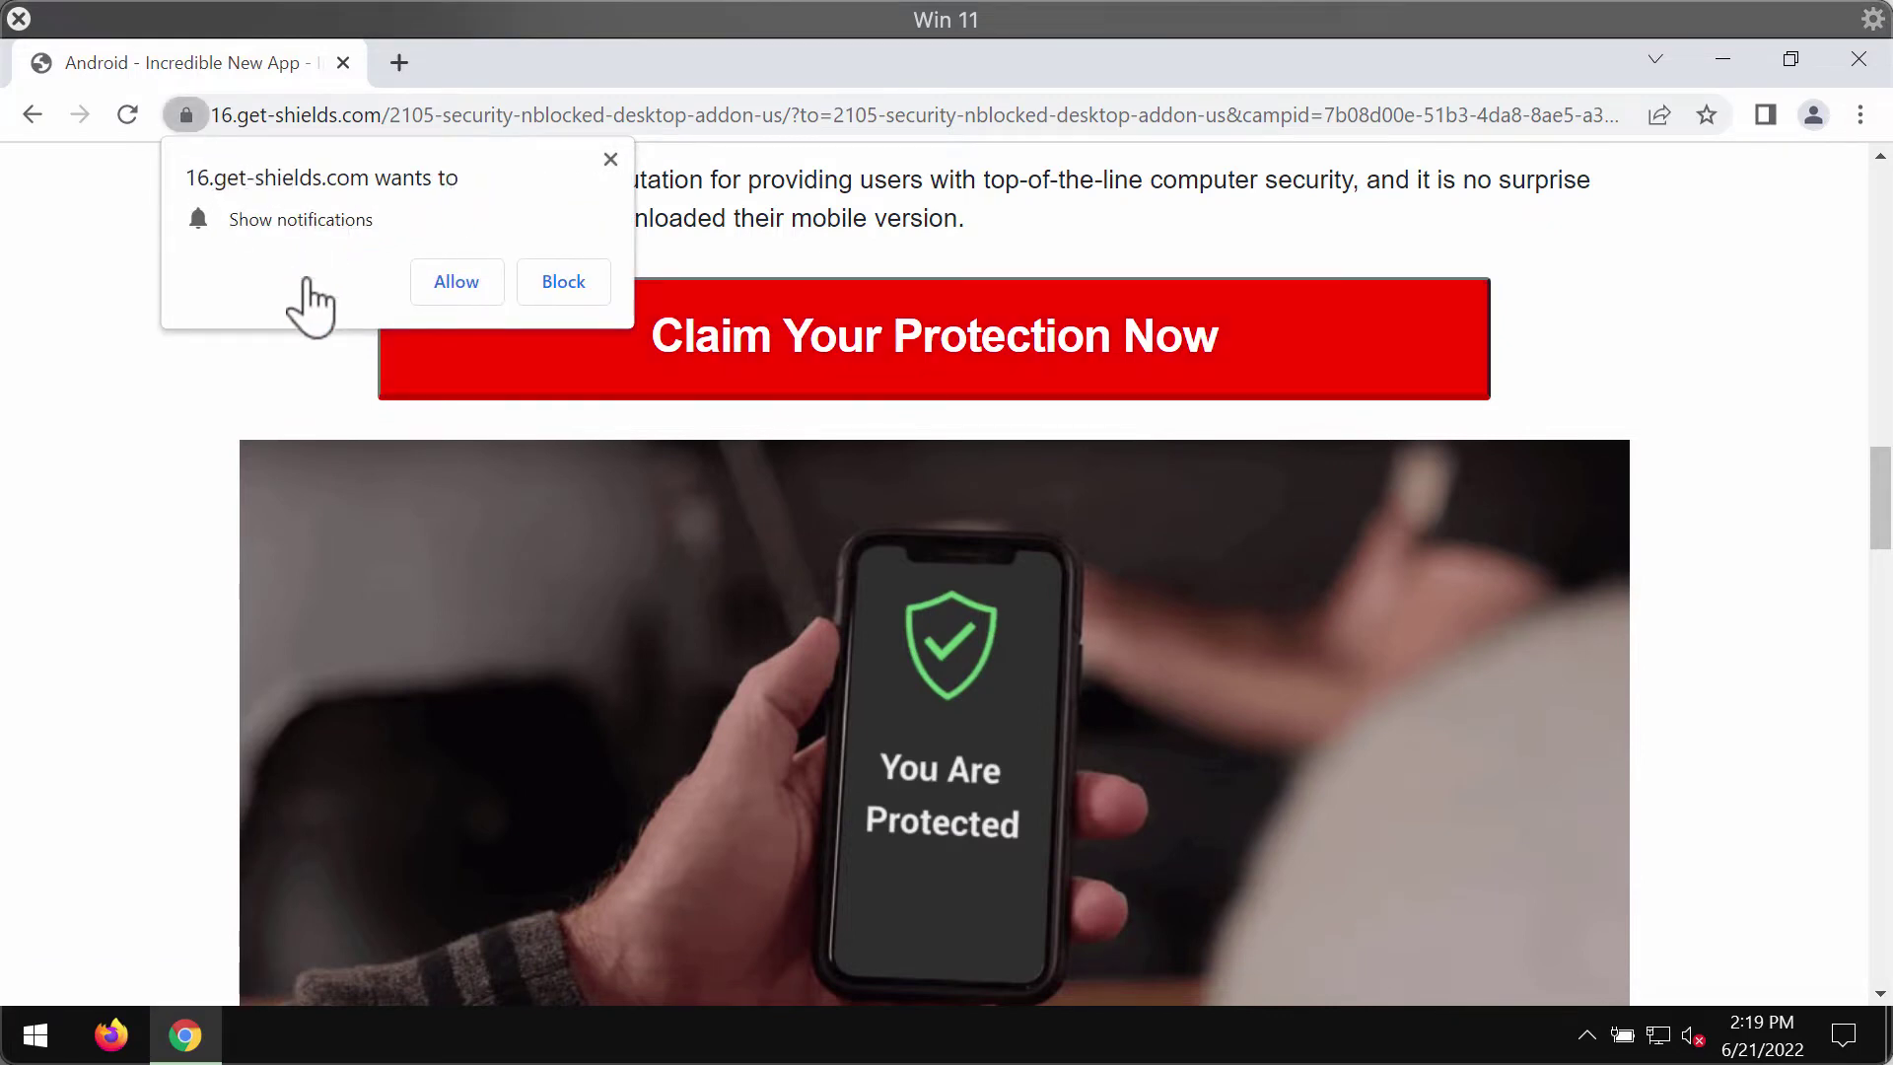
{"action": "left_click", "coordinate": [455, 283]}
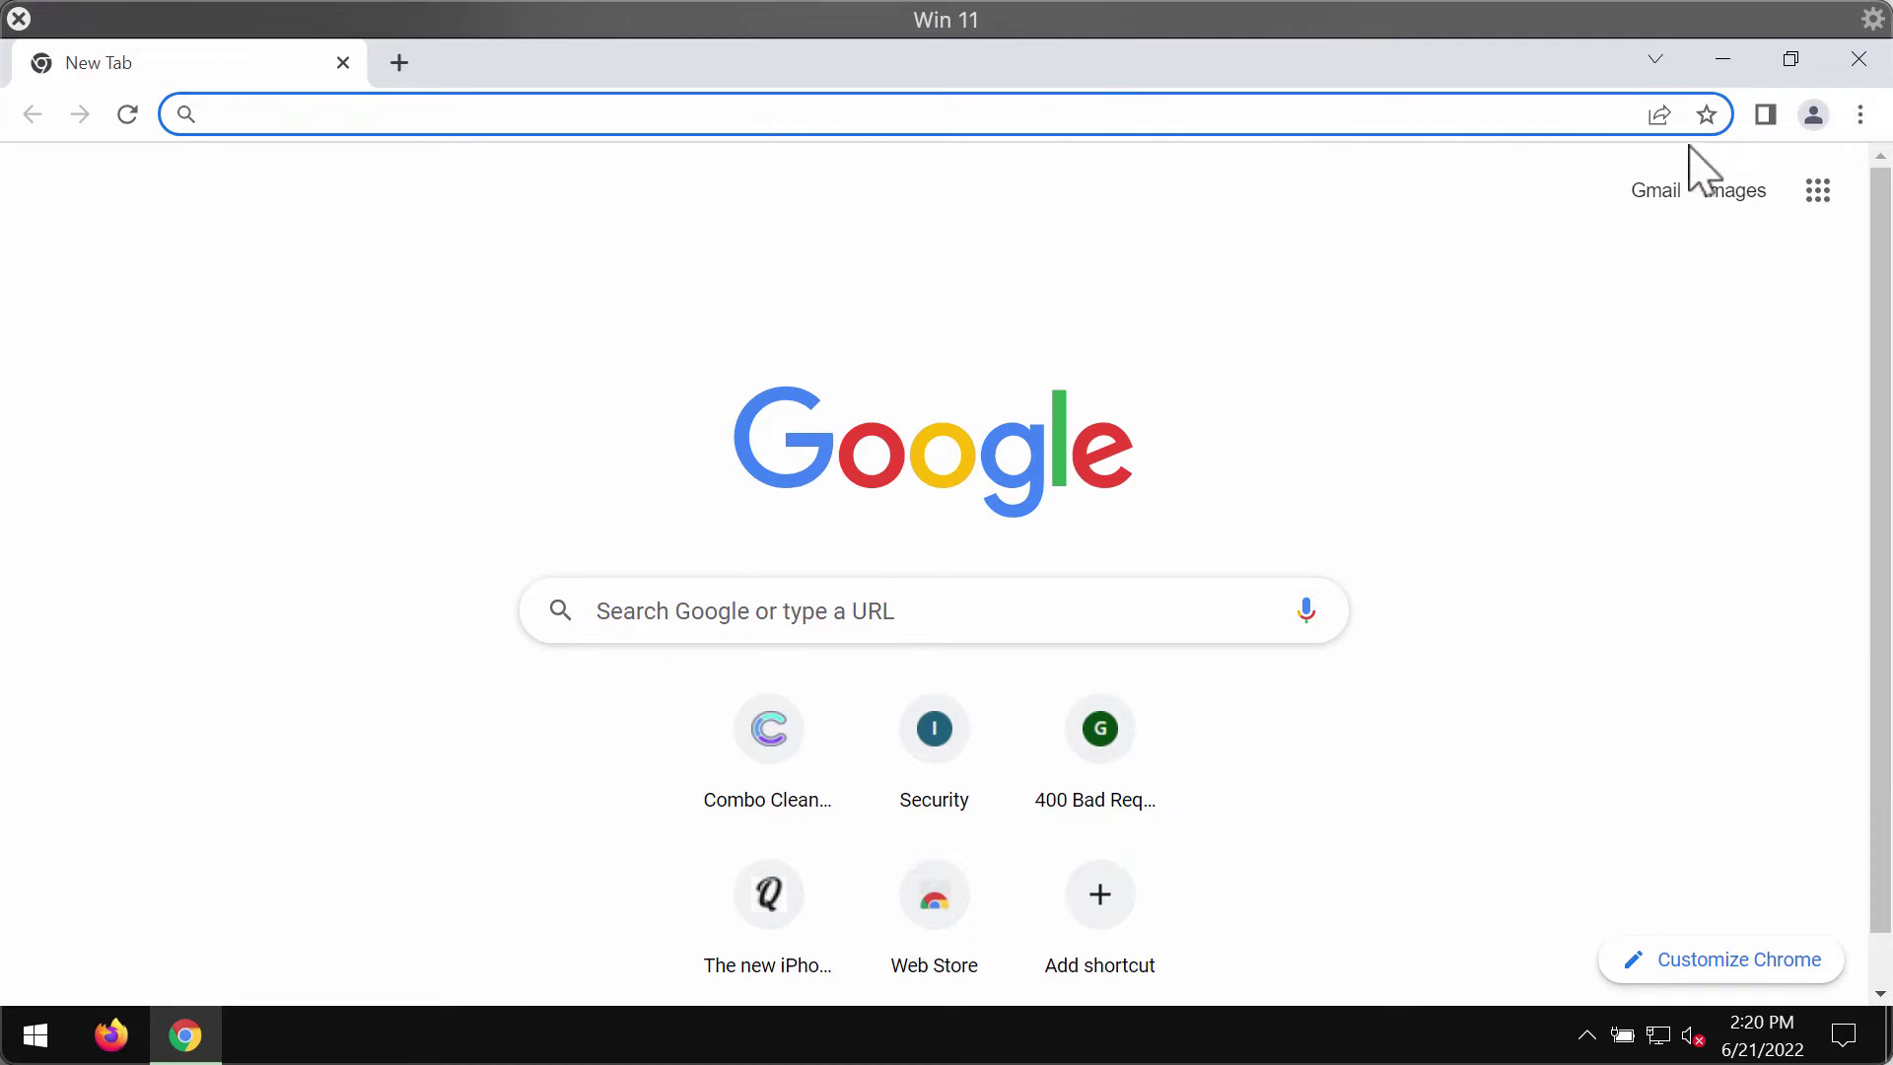
- Delete the 16.get-shields.com entry under Settings > Site Settings > Notifications
{"action": "left_click", "coordinate": [1859, 115]}
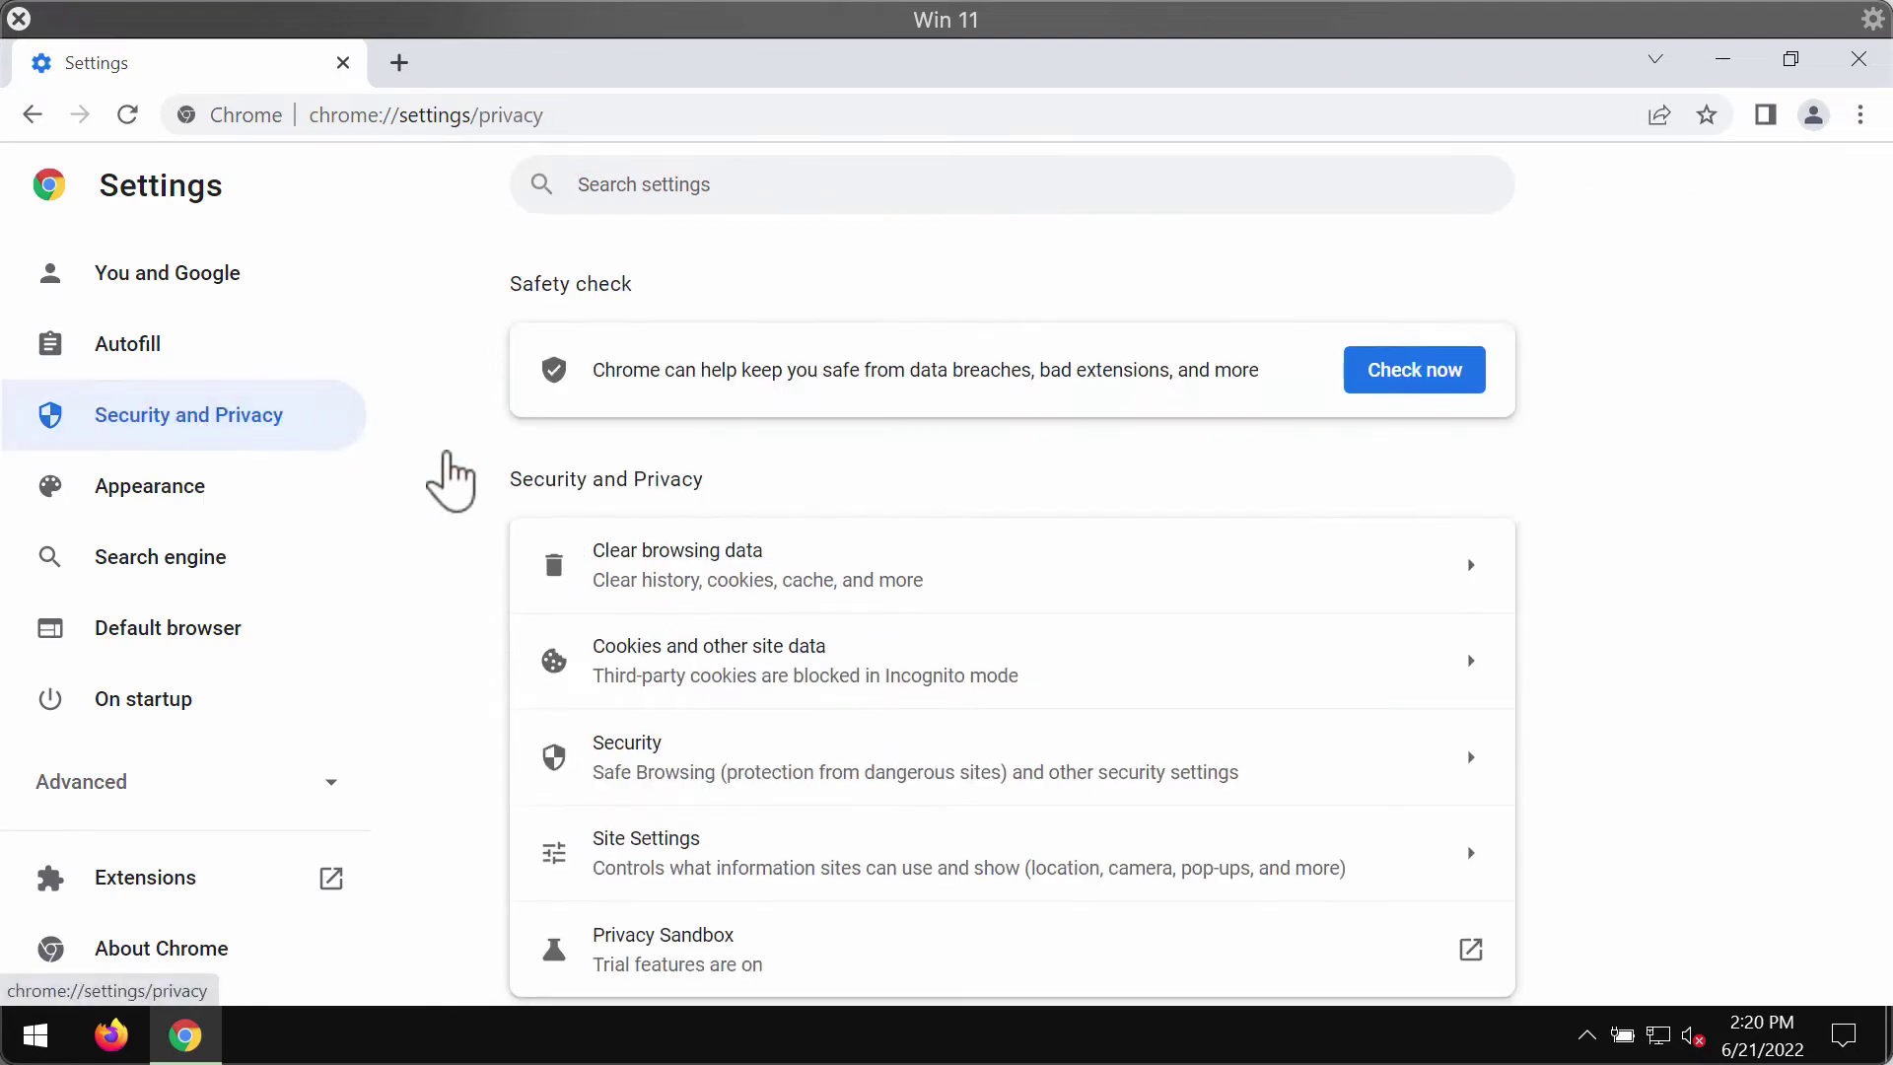
{"action": "left_click", "coordinate": [671, 868]}
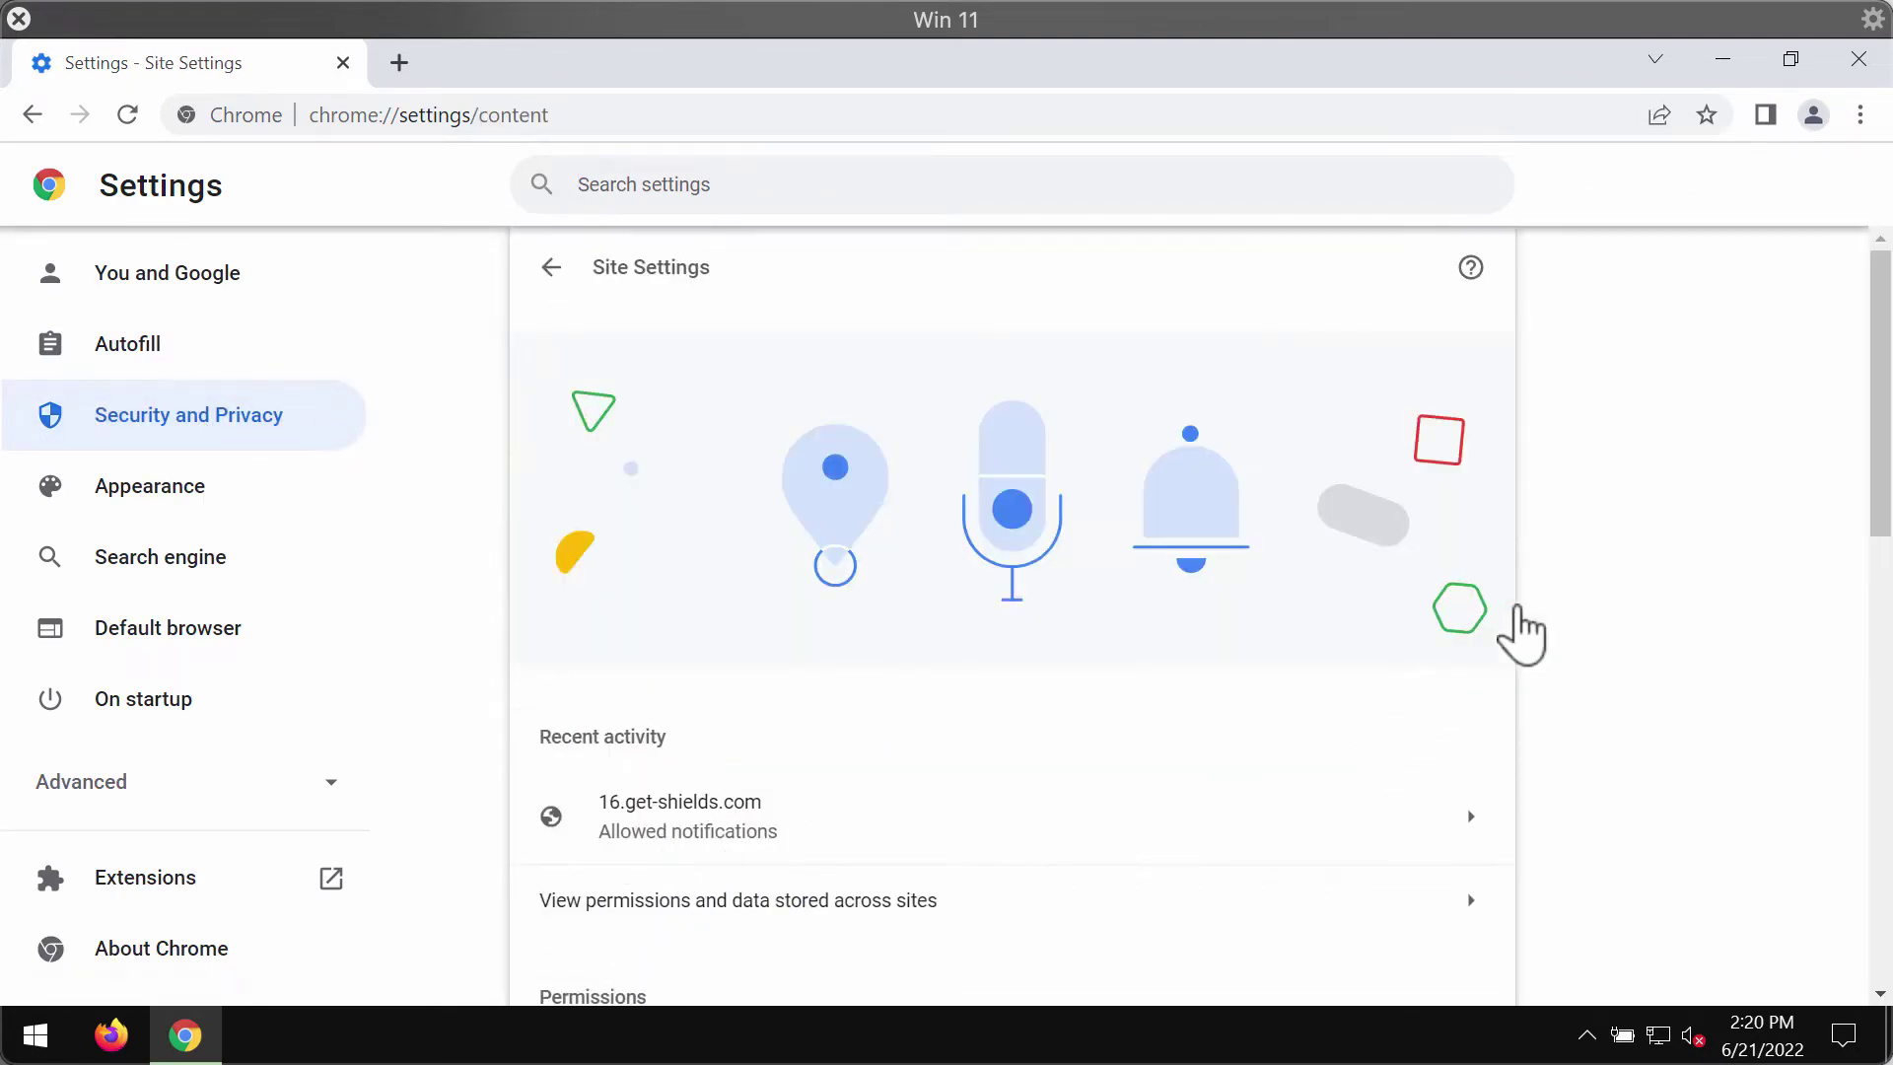
{"action": "scroll", "coordinate": [1416, 782], "scroll_direction": "down", "scroll_amount": 5}
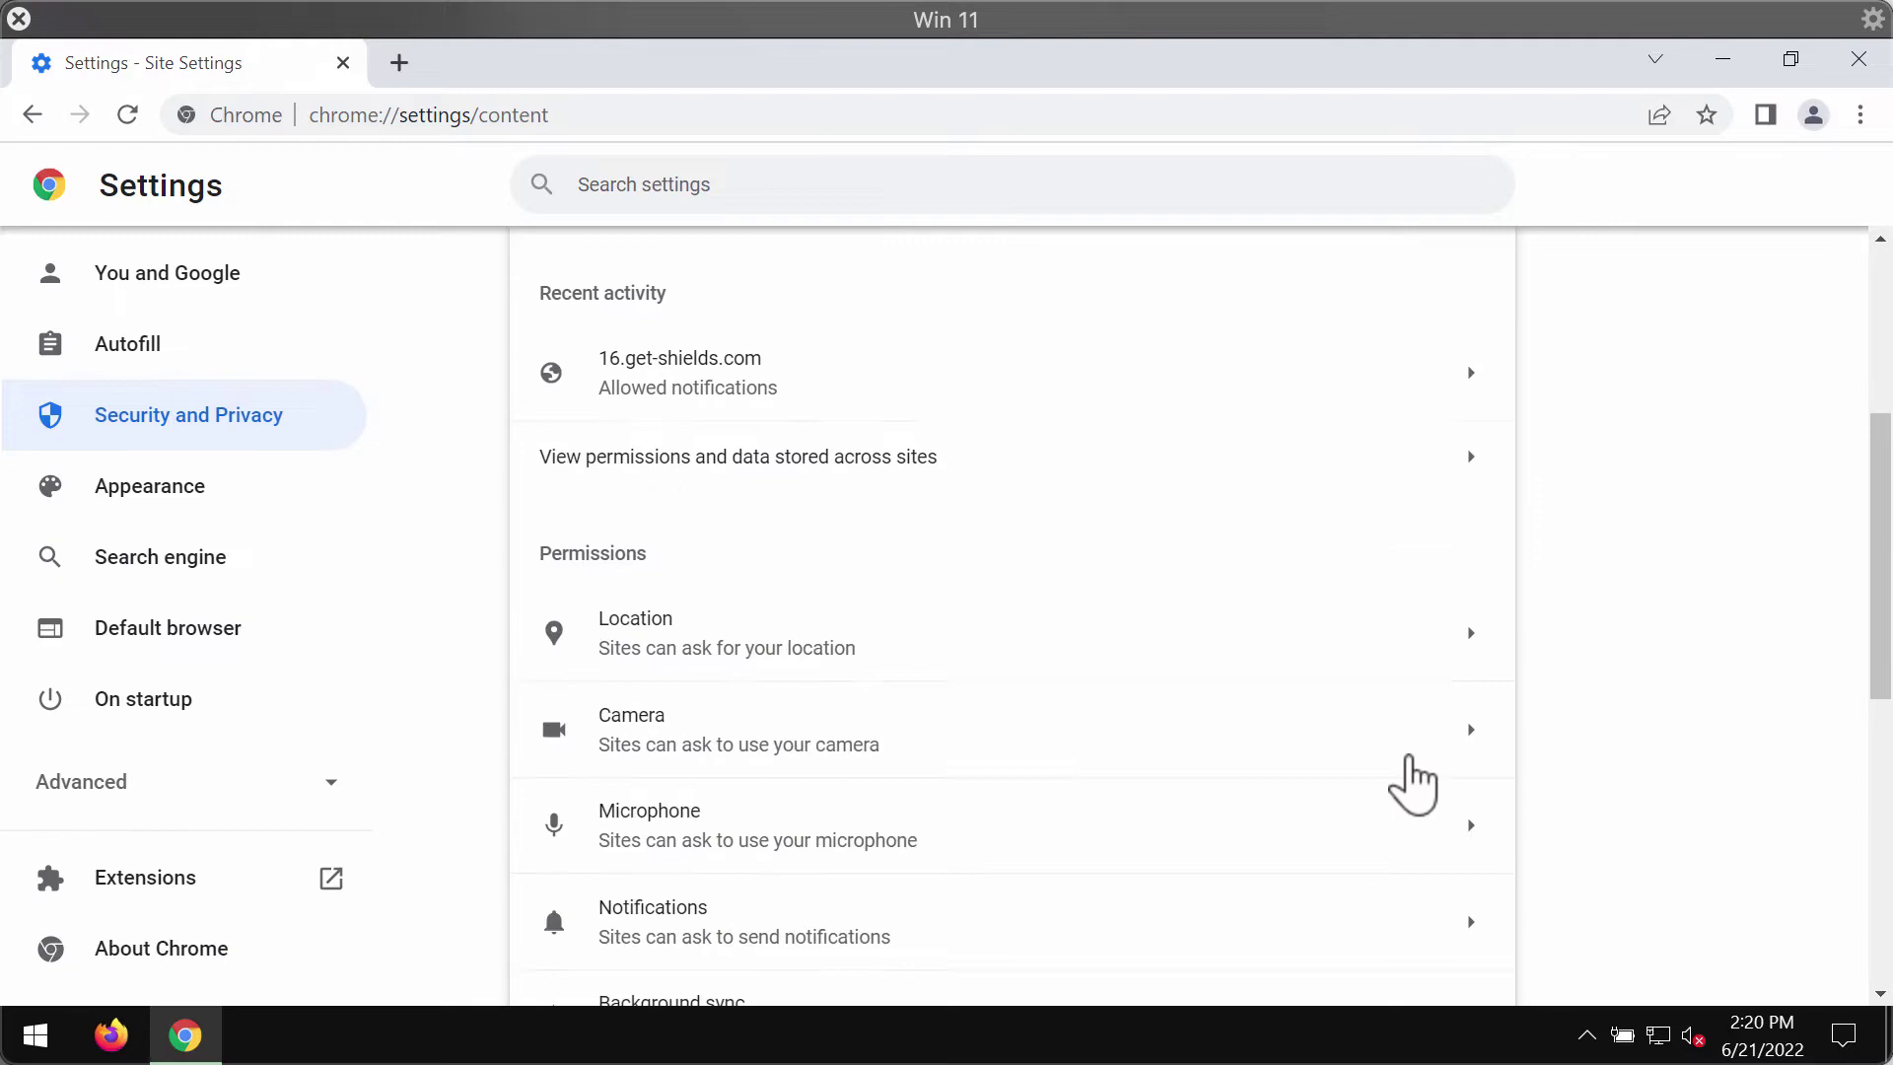
{"action": "scroll", "coordinate": [735, 581], "scroll_direction": "down", "scroll_amount": 5}
{"action": "left_click", "coordinate": [730, 485]}
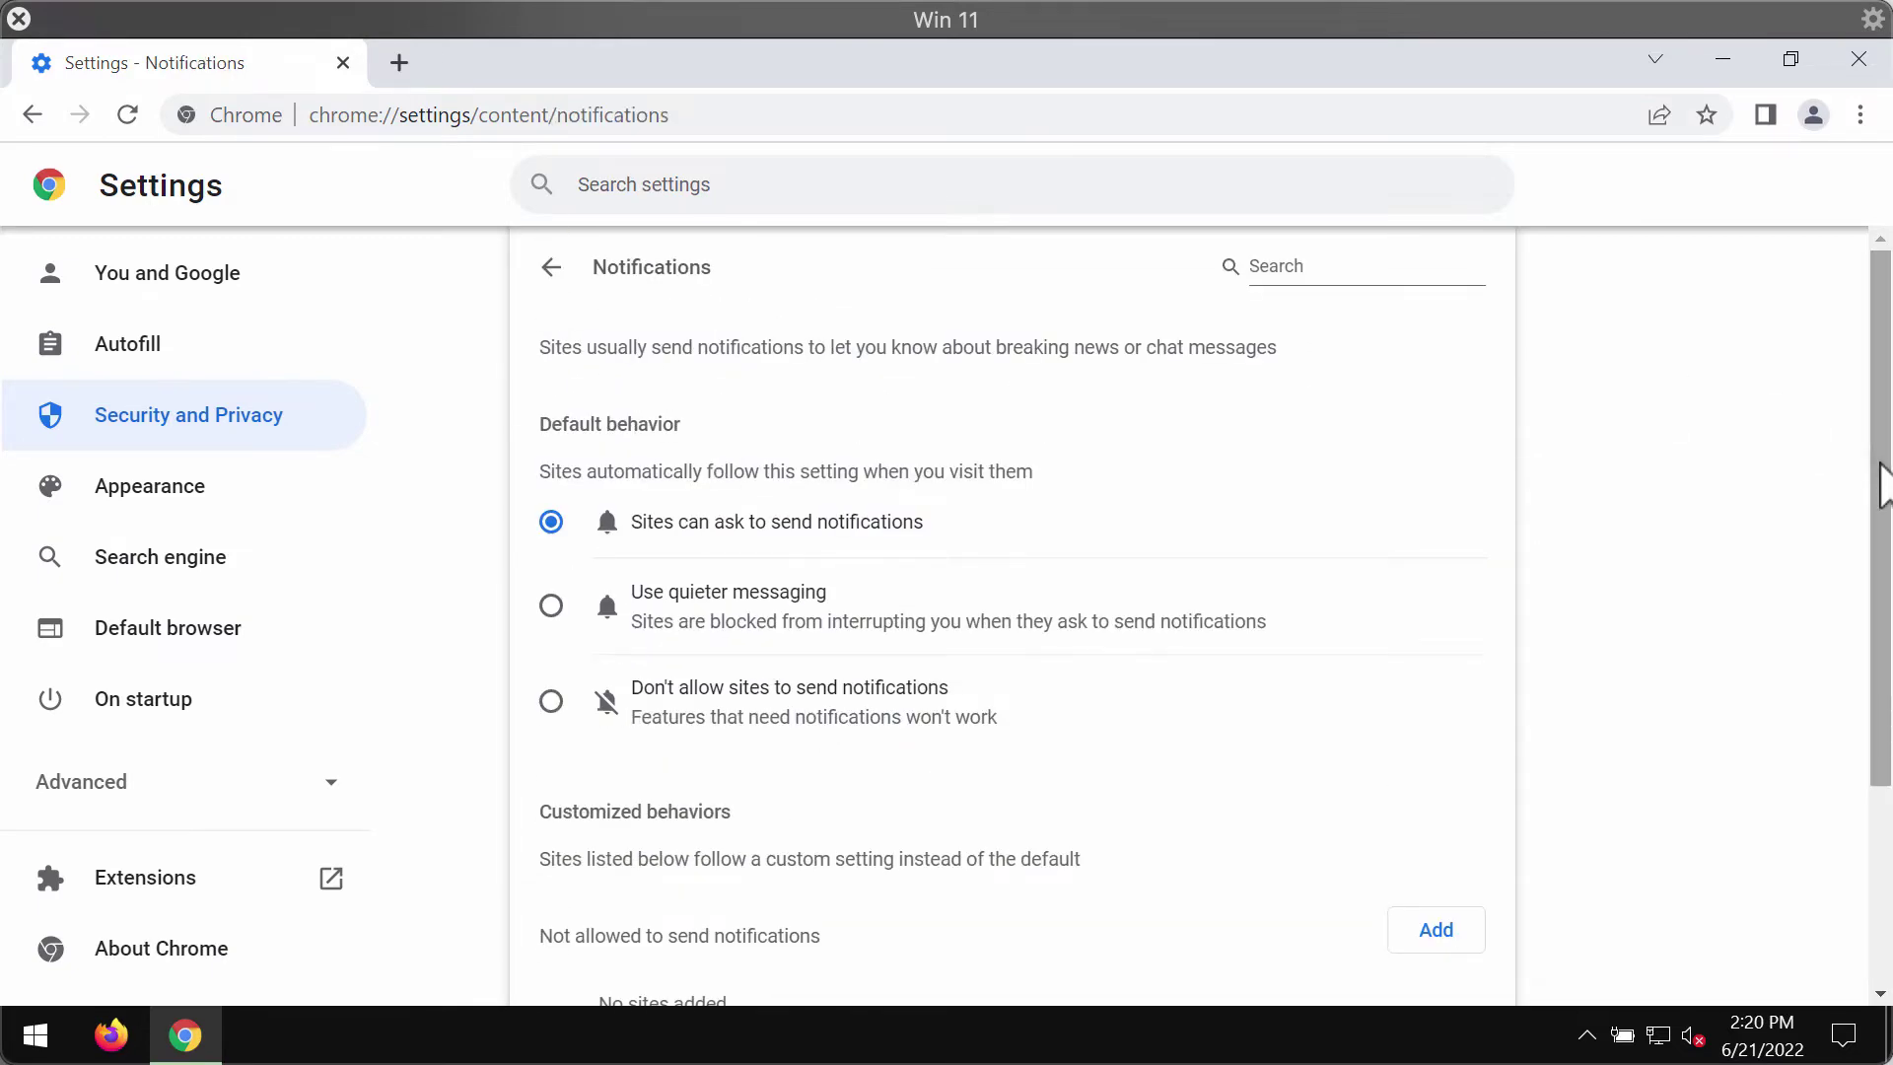
{"action": "left_click_drag", "start_coordinate": [1883, 479], "coordinate": [1882, 718]}
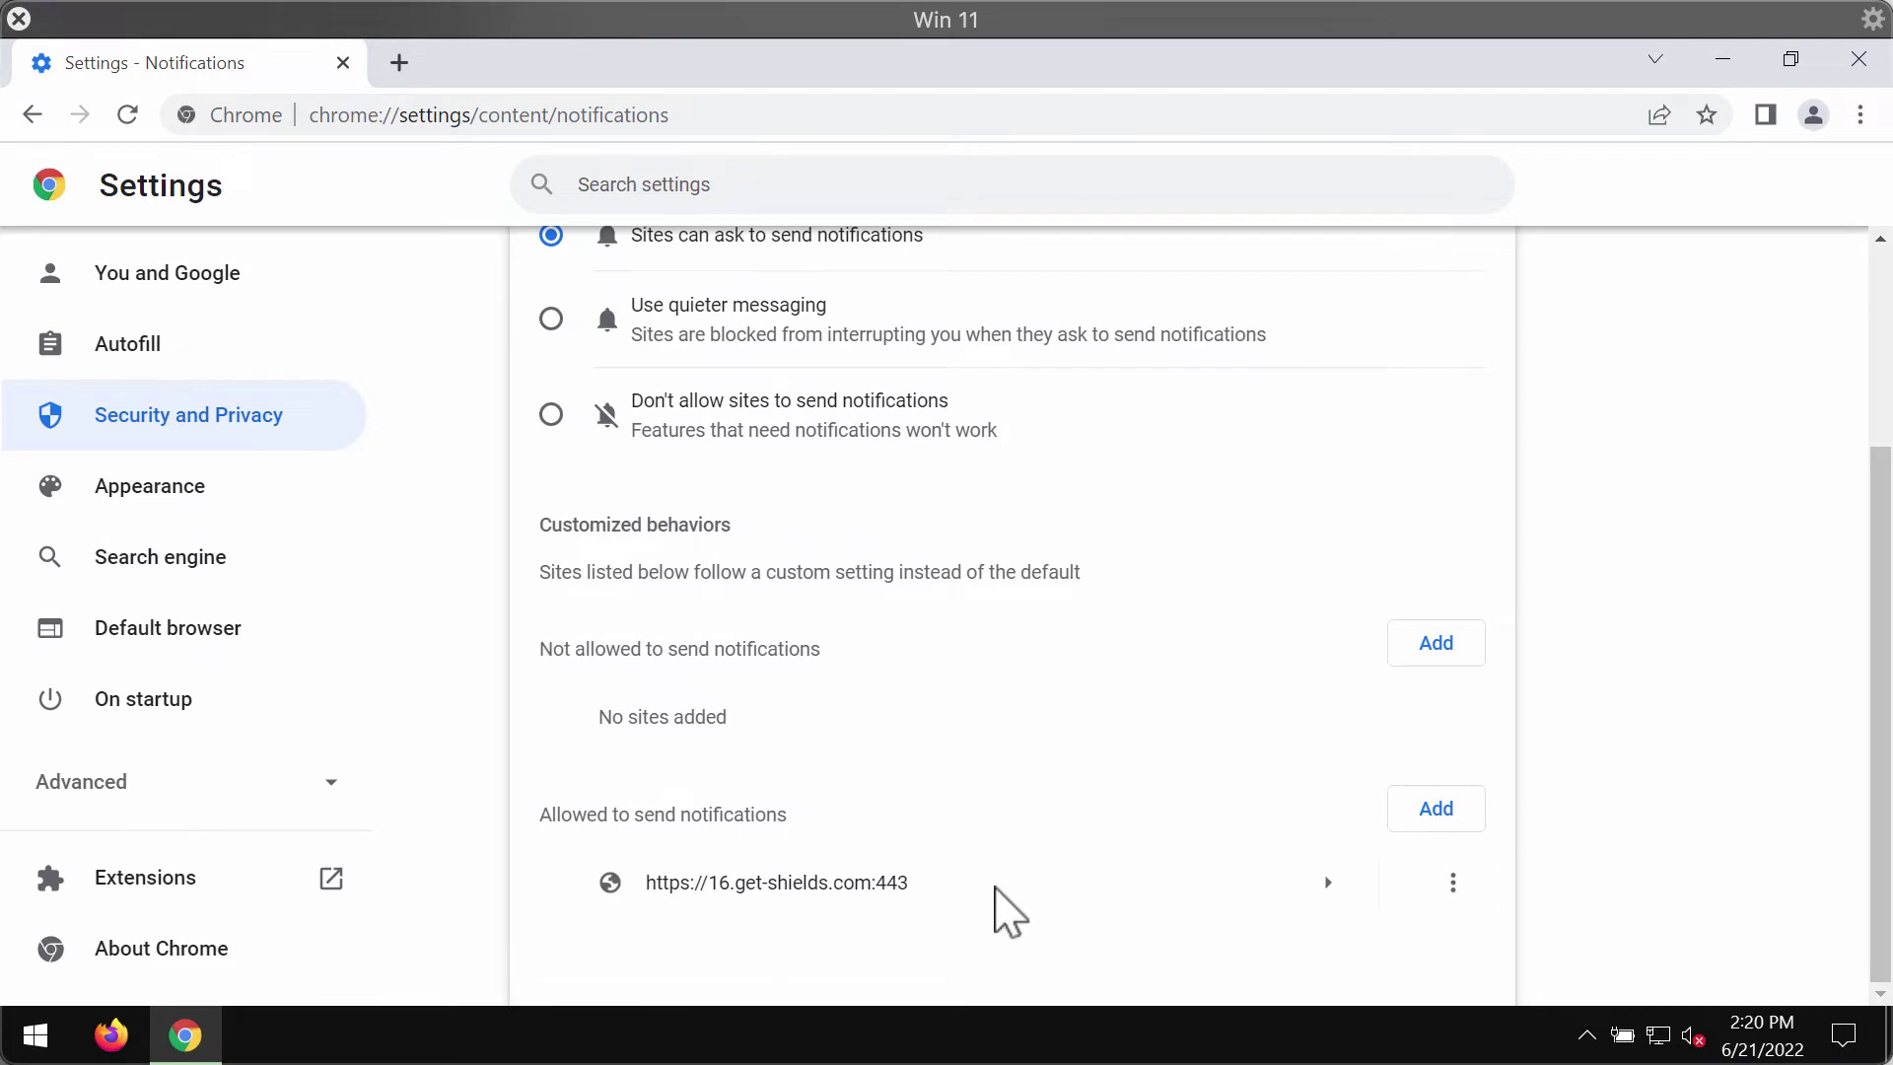
{"action": "left_click", "coordinate": [1452, 885]}
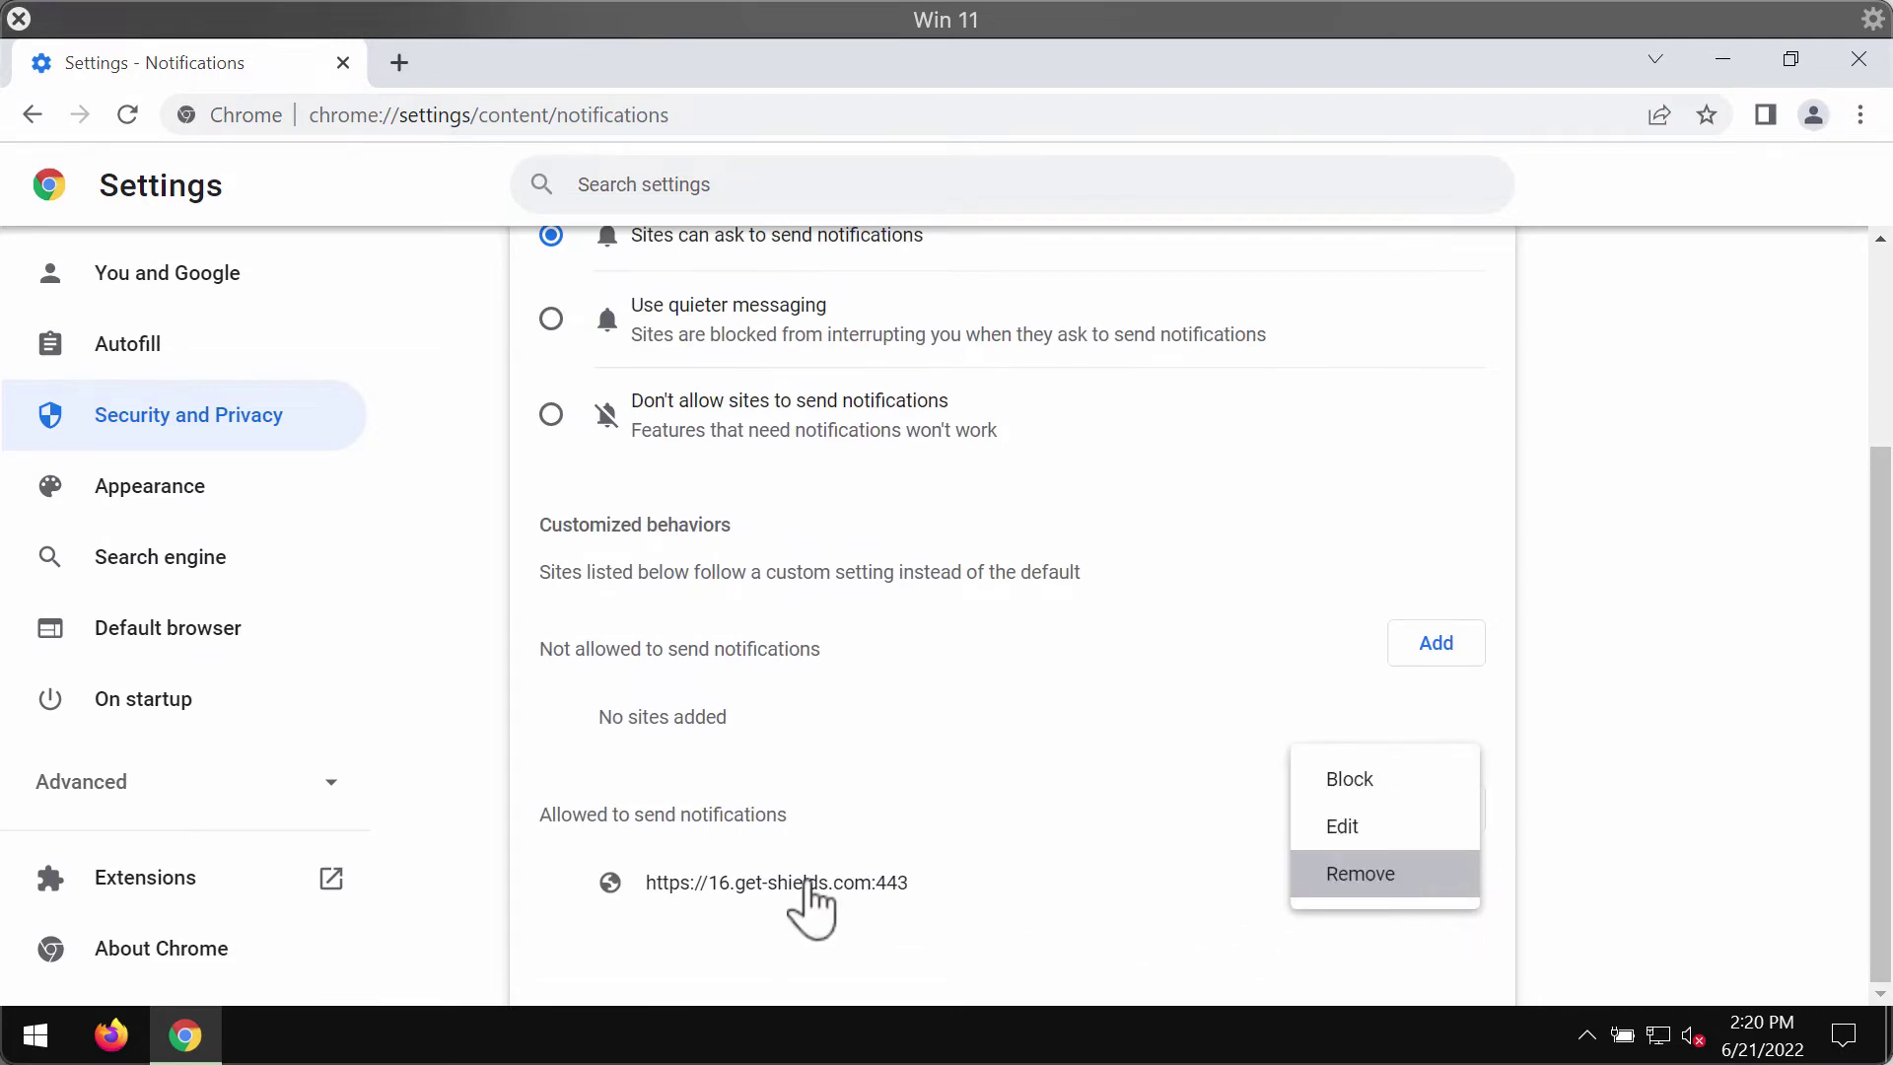
{"action": "left_click", "coordinate": [1415, 878]}
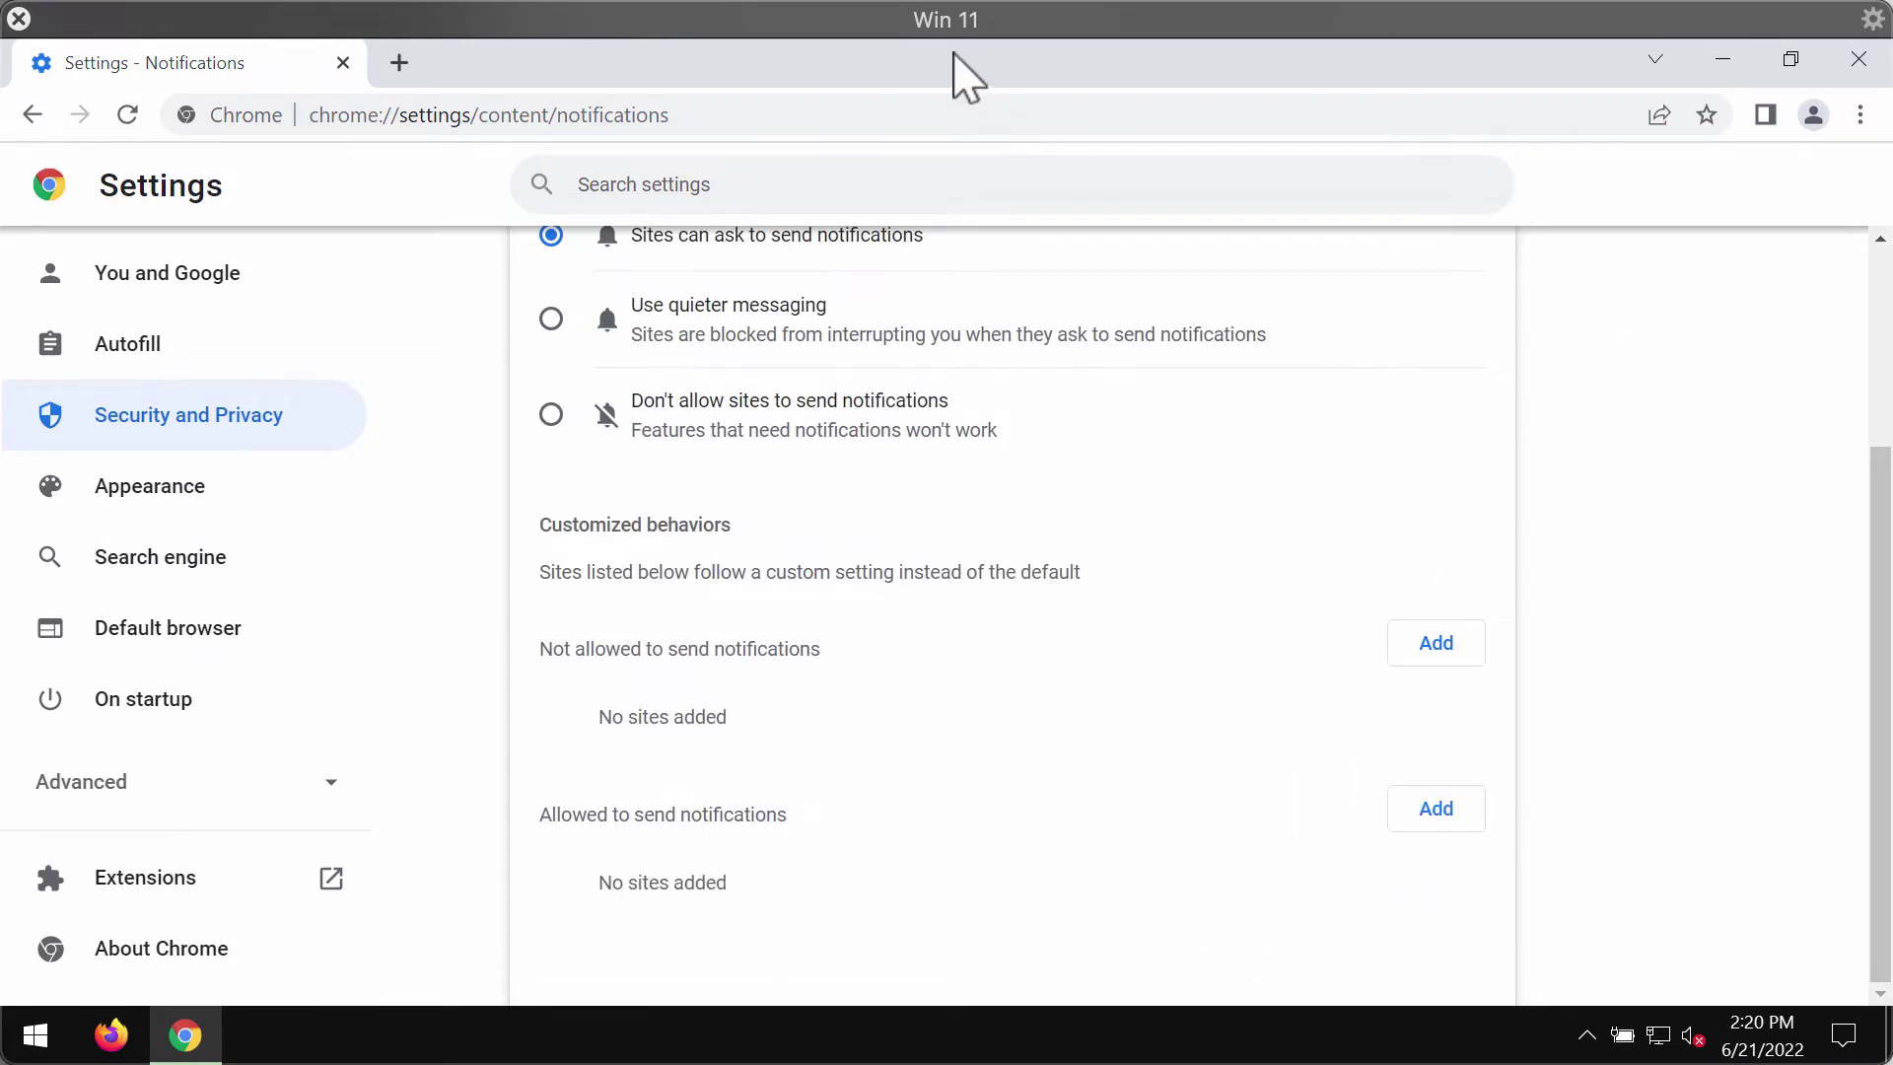
{"action": "left_click", "coordinate": [936, 115]}
- Load combocleaner.com, then minimize Chrome and launch Combo Cleaner from its desktop icon
{"action": "type", "text": "c"}
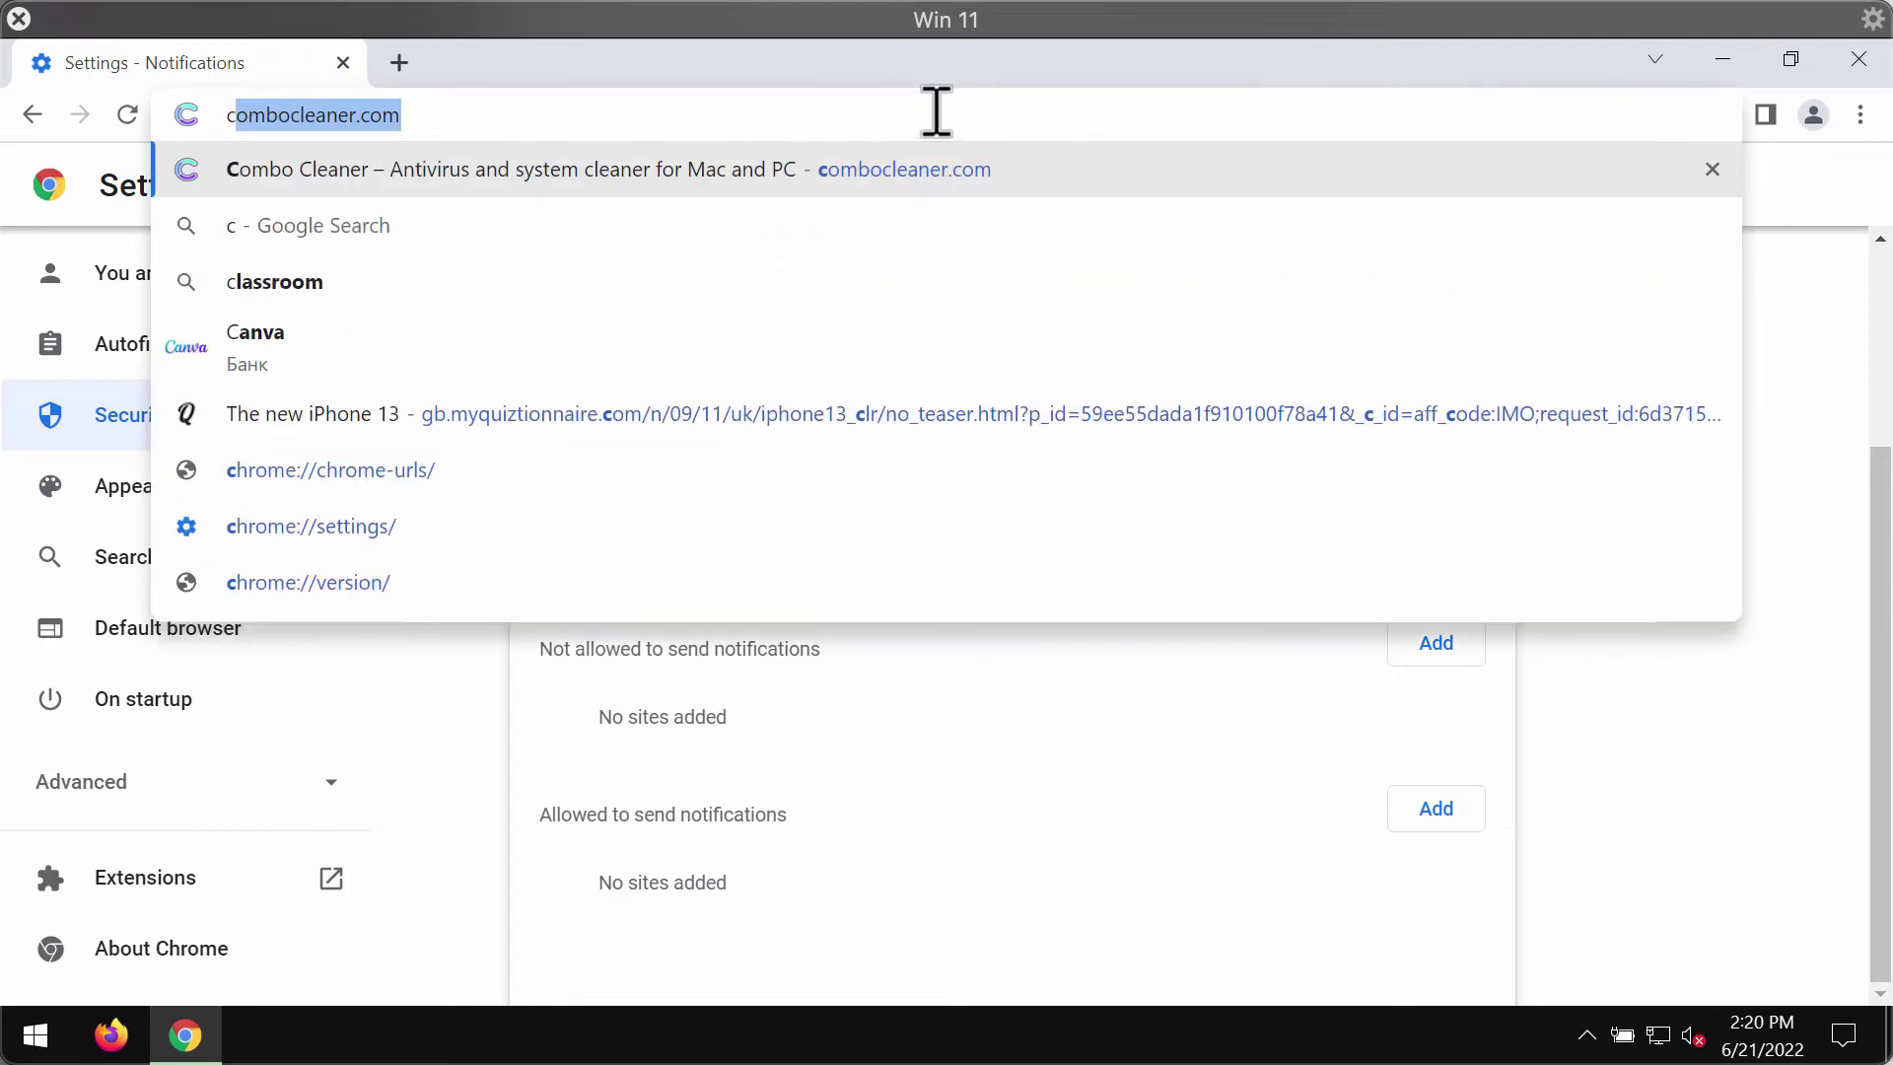
{"action": "key", "text": "Return"}
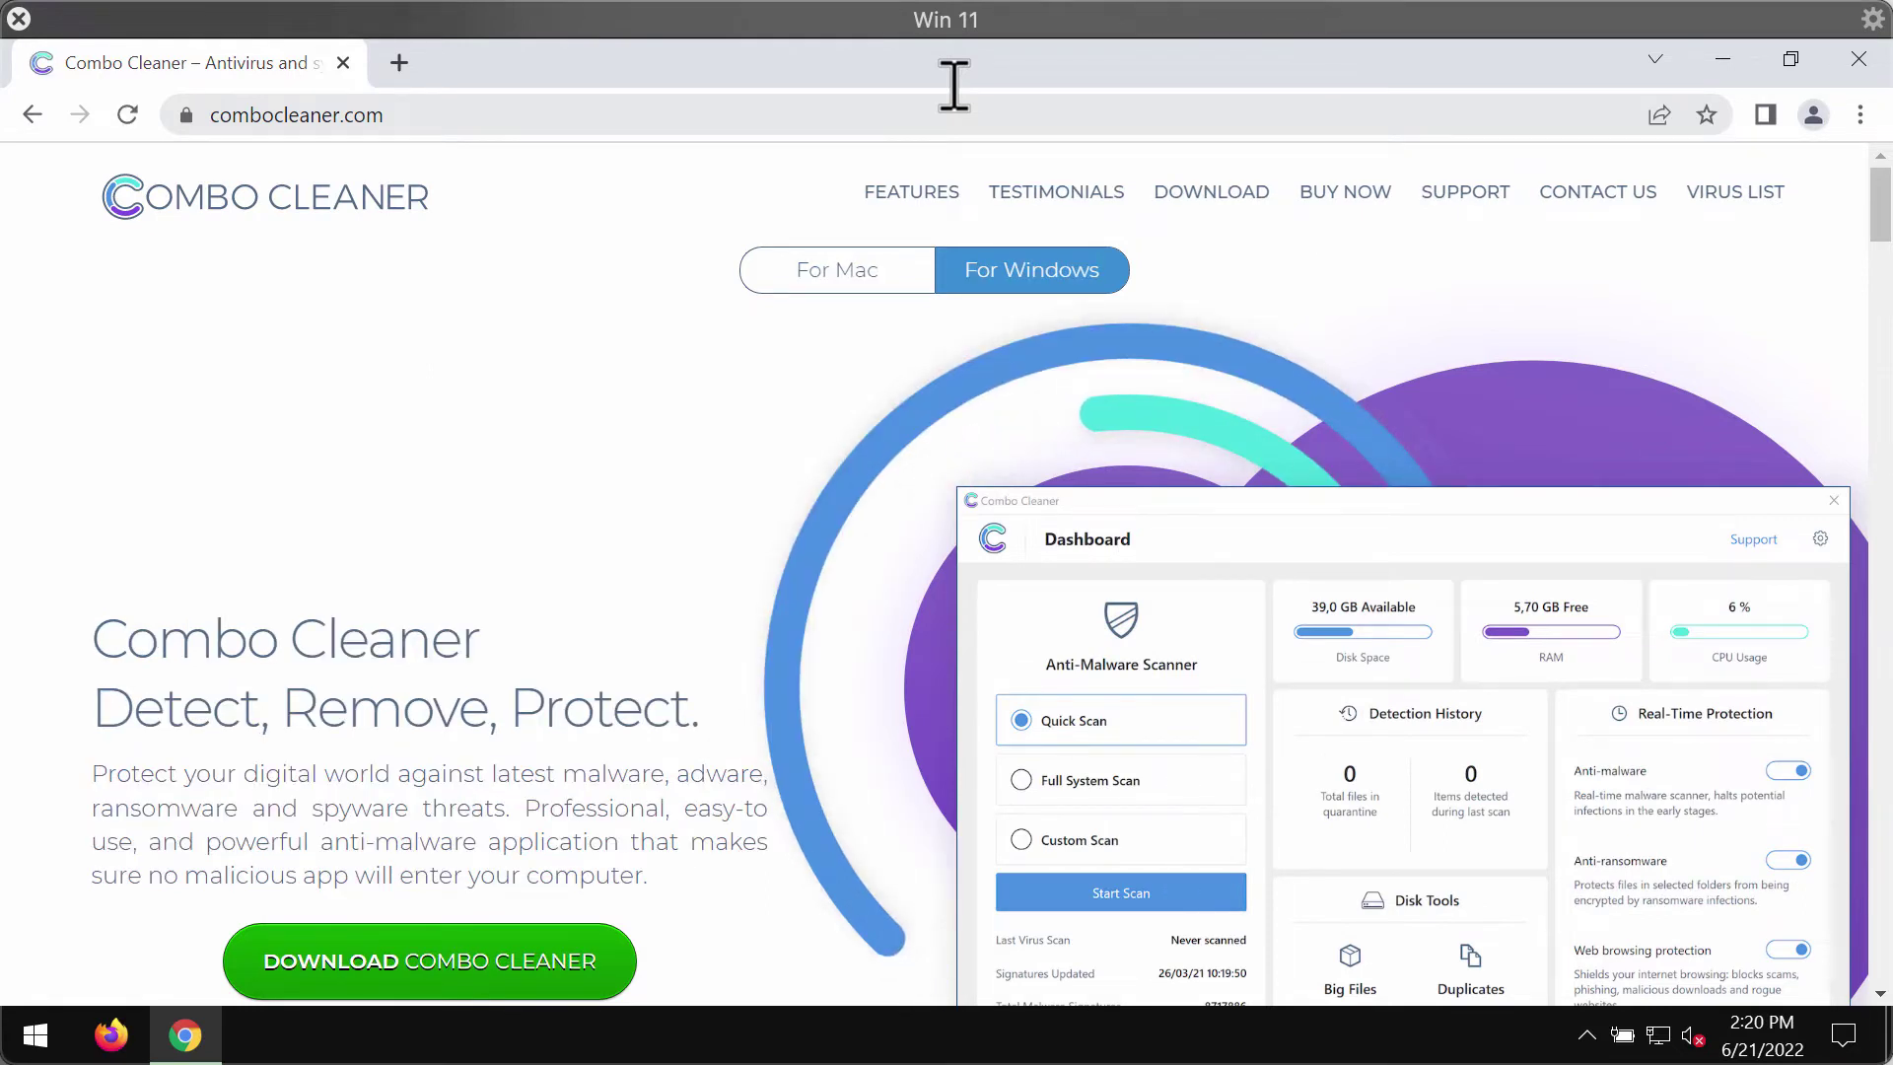
{"action": "left_click", "coordinate": [1724, 61]}
{"action": "double_click", "coordinate": [388, 111]}
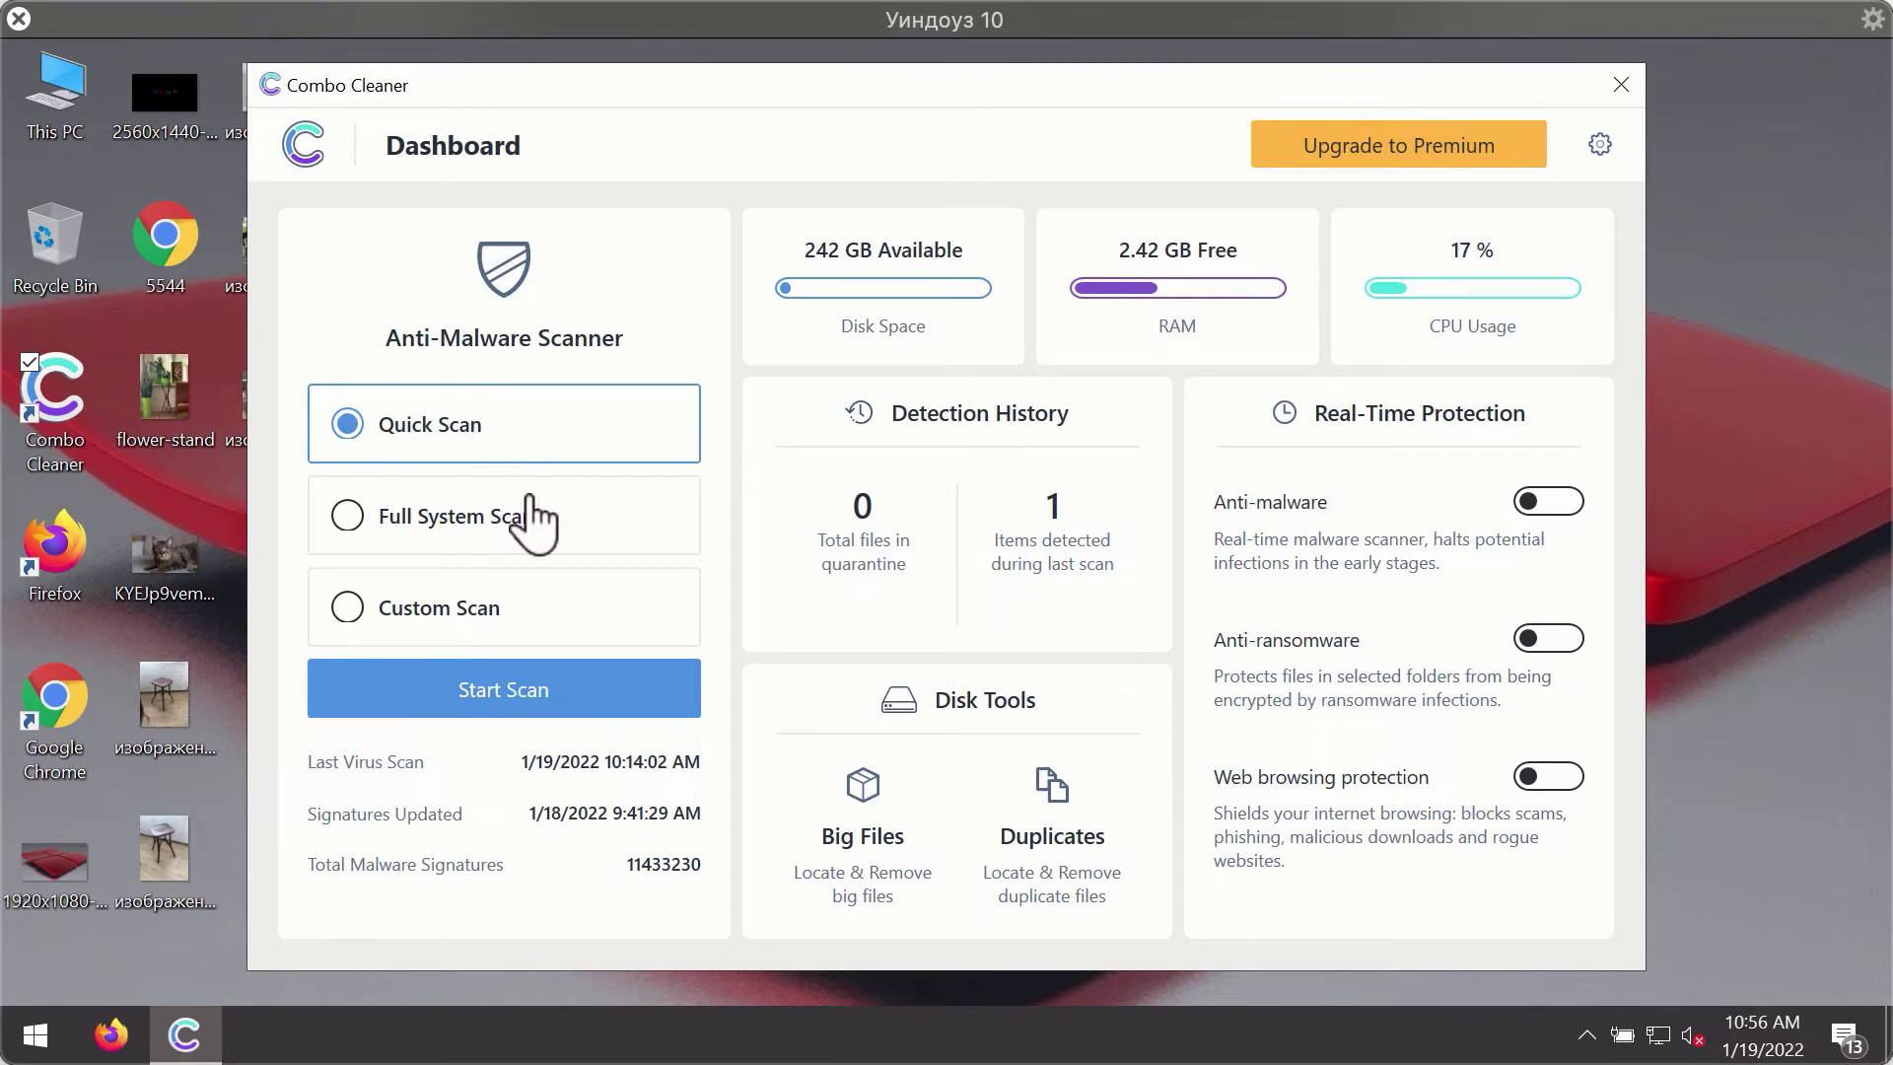
- Start a Quick Scan from the Combo Cleaner Dashboard
{"action": "left_click", "coordinate": [582, 701]}
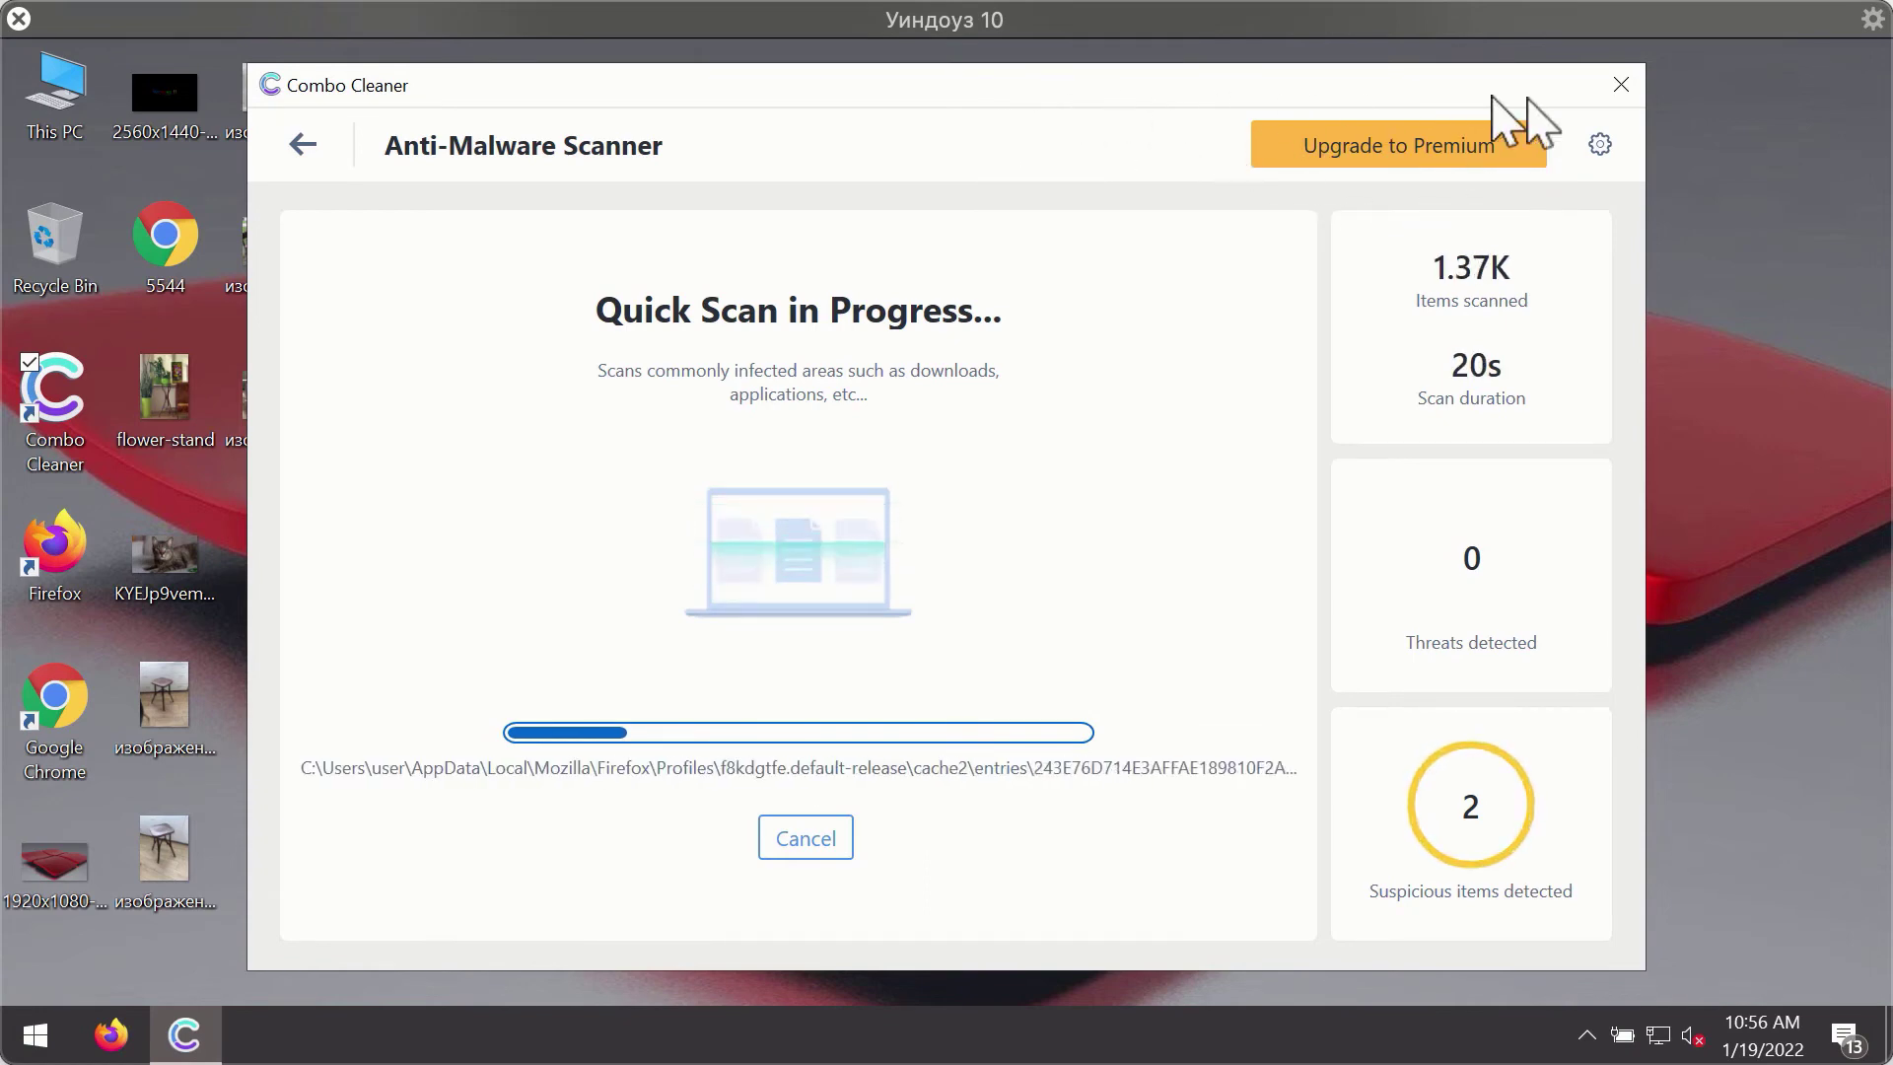
- View the Anti-Ransomware settings, then go back to the Dashboard
{"action": "left_click", "coordinate": [1600, 145]}
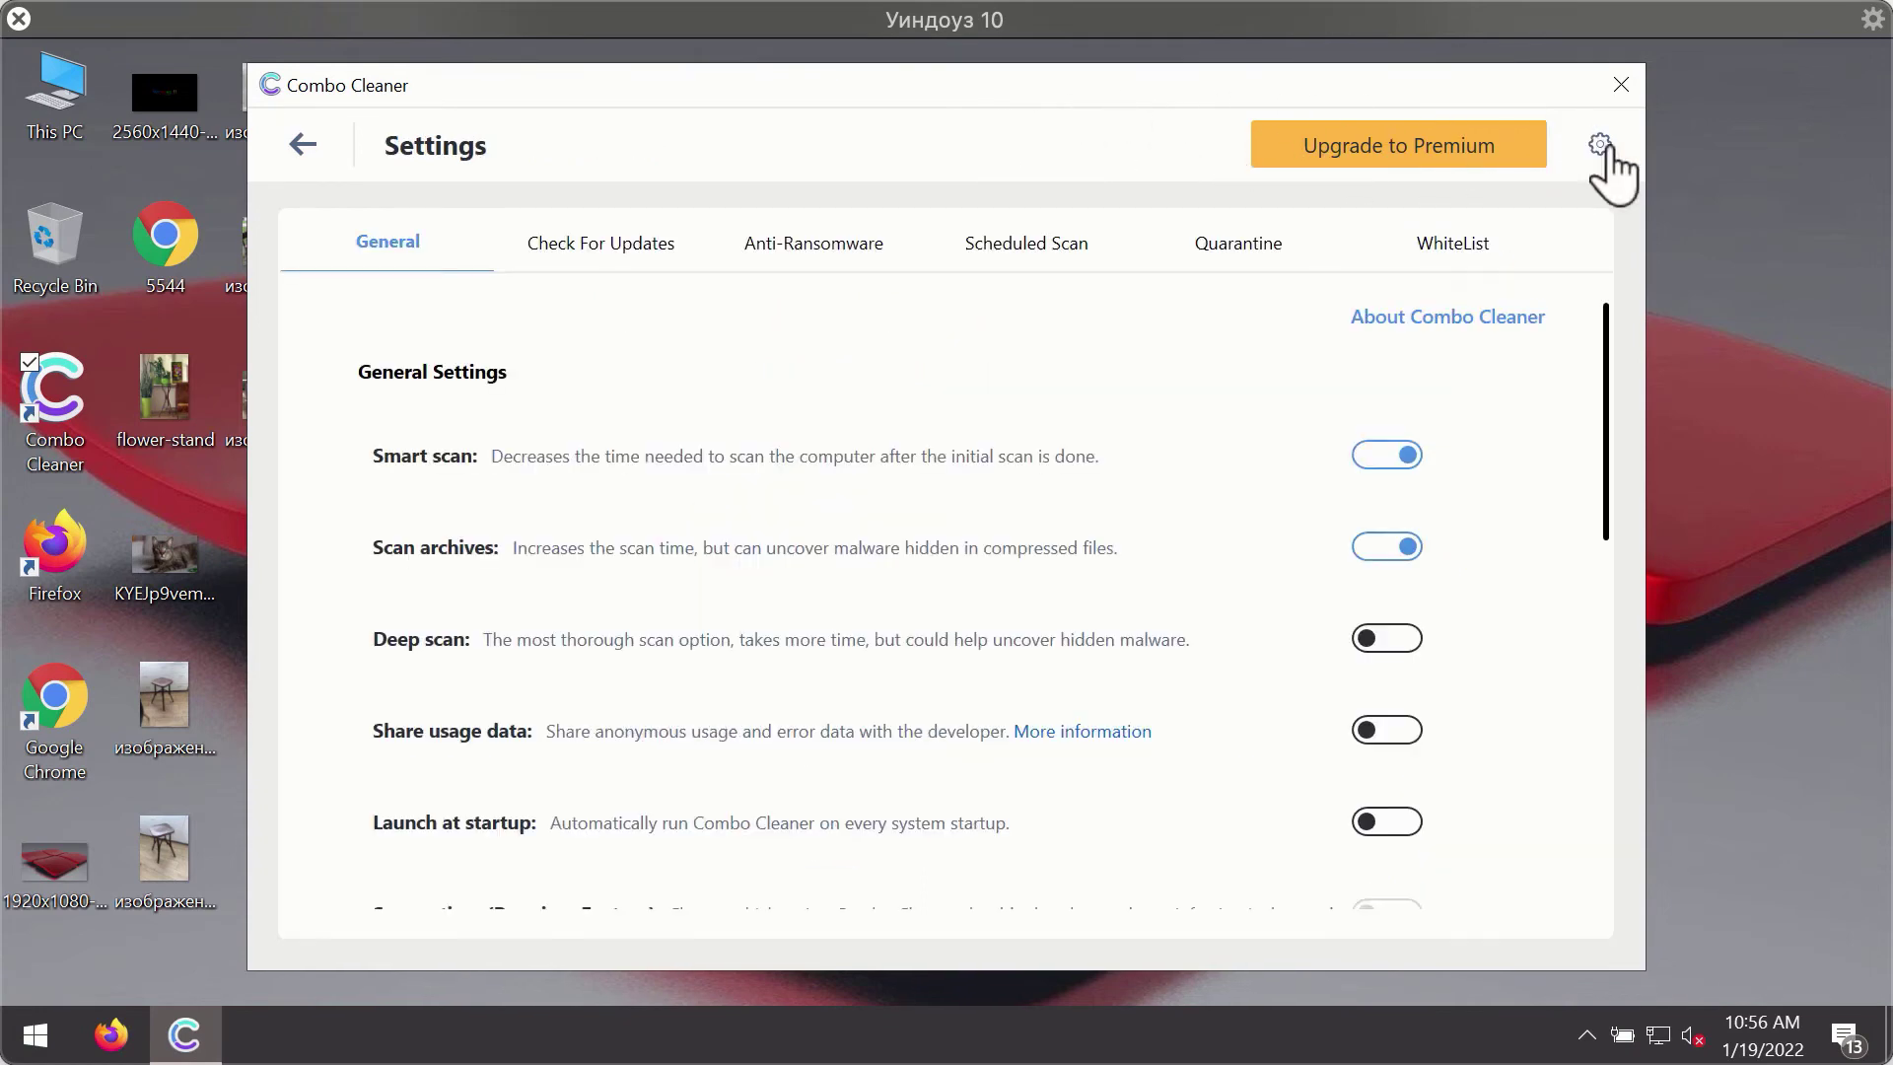
{"action": "left_click", "coordinate": [797, 243]}
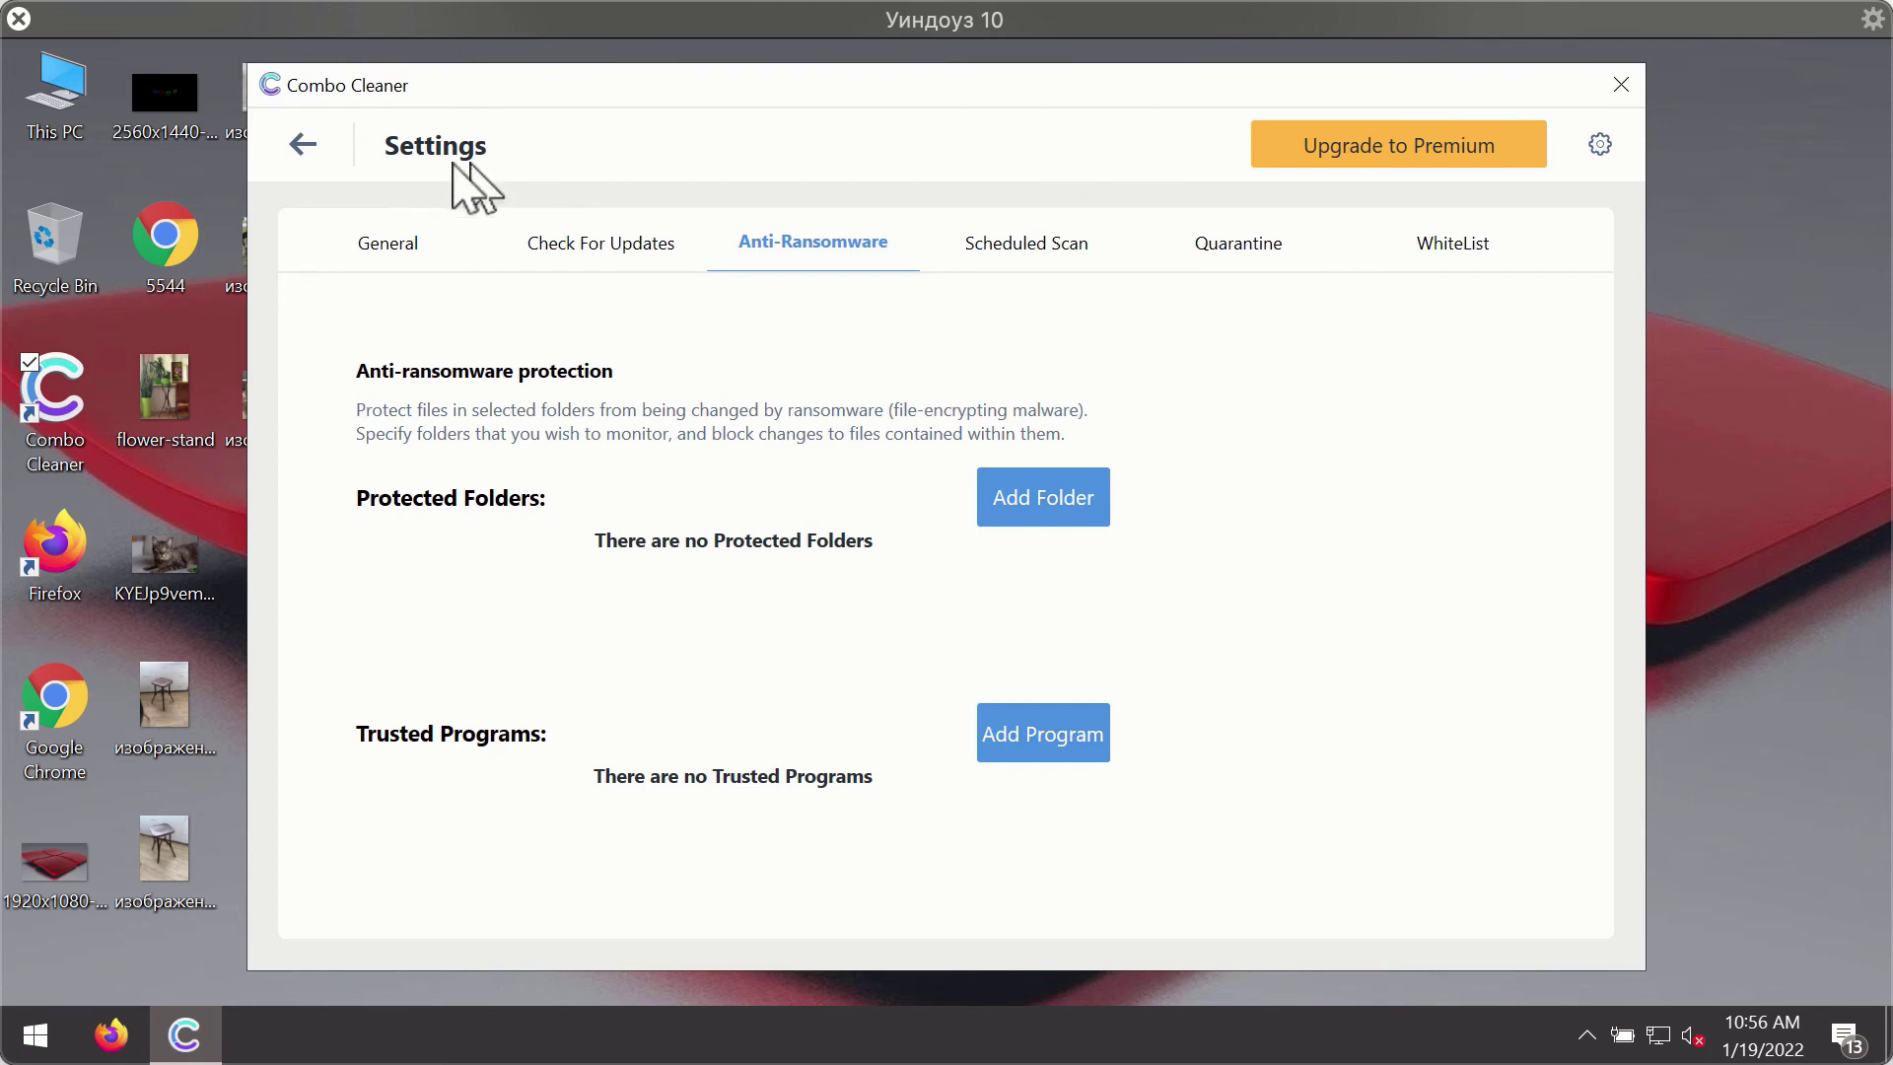
{"action": "left_click", "coordinate": [302, 145]}
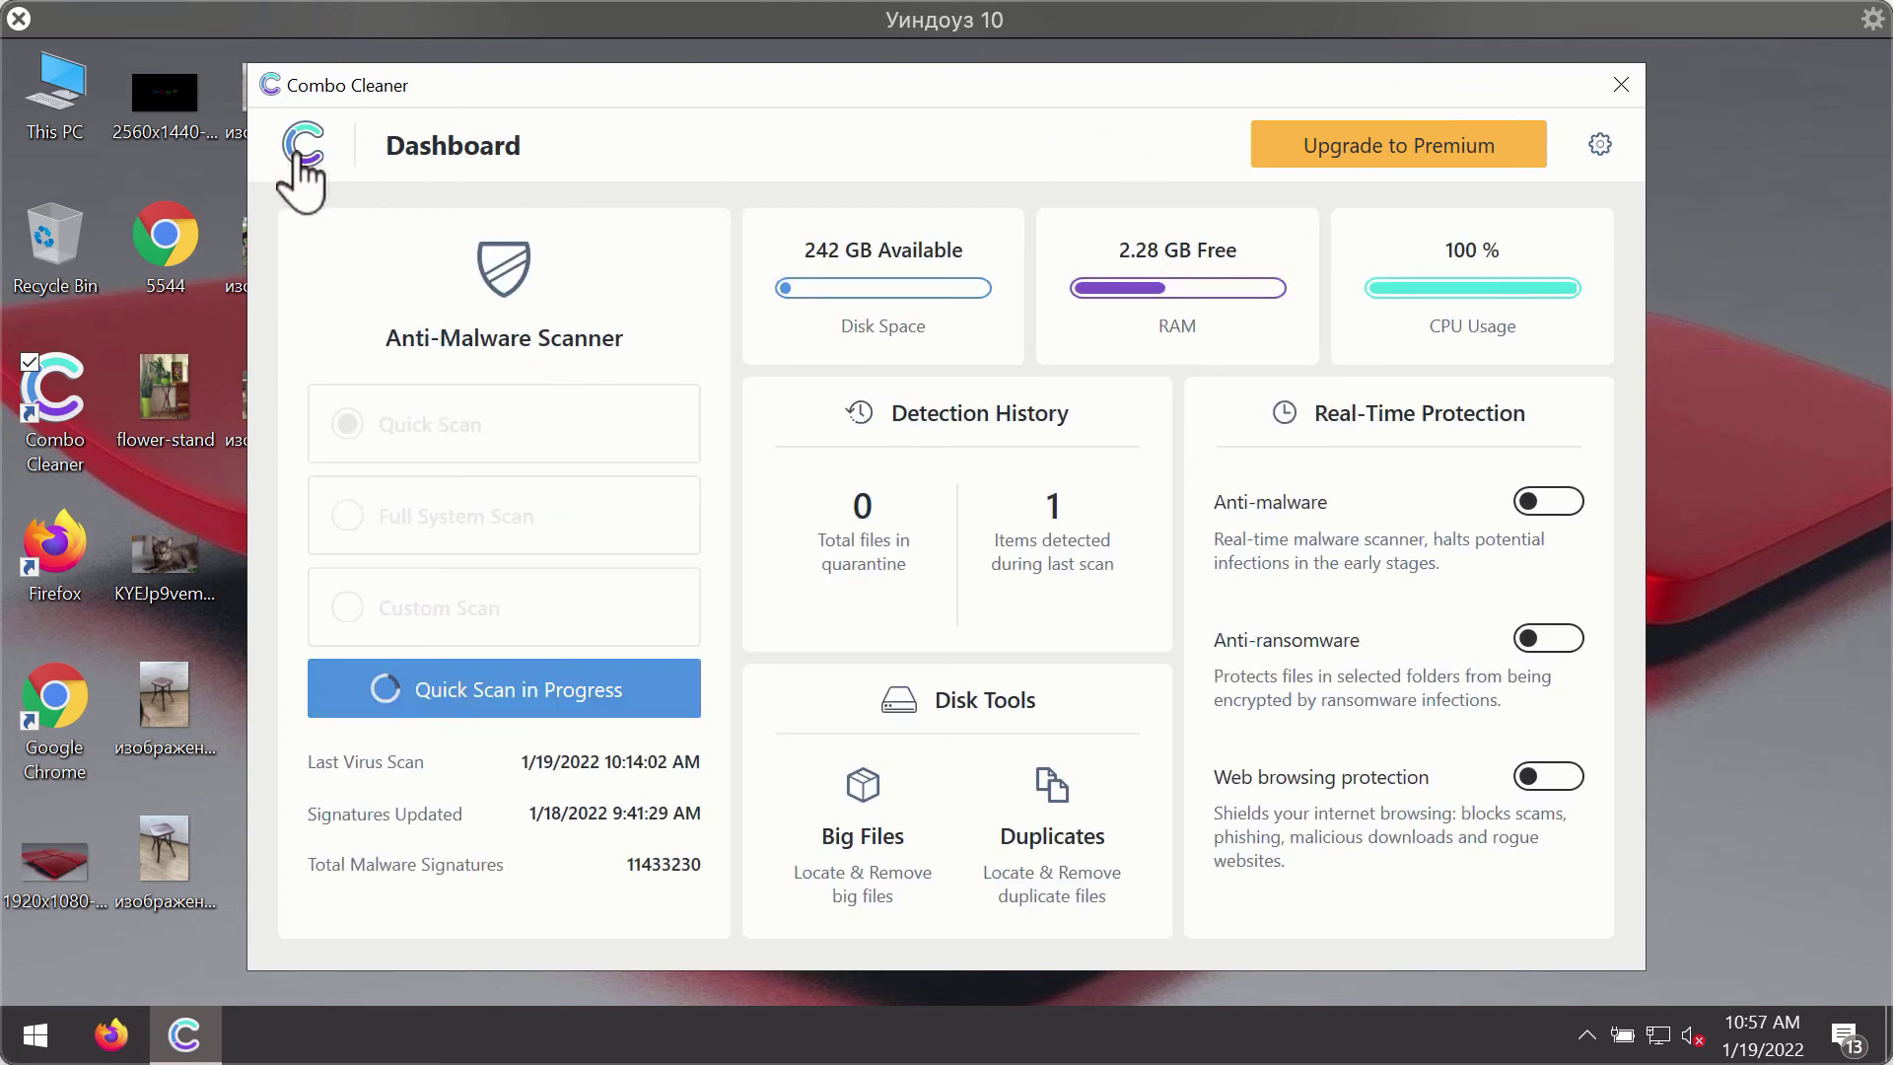
- Cancel the running Quick Scan and confirm stopping it
{"action": "left_click", "coordinate": [564, 700]}
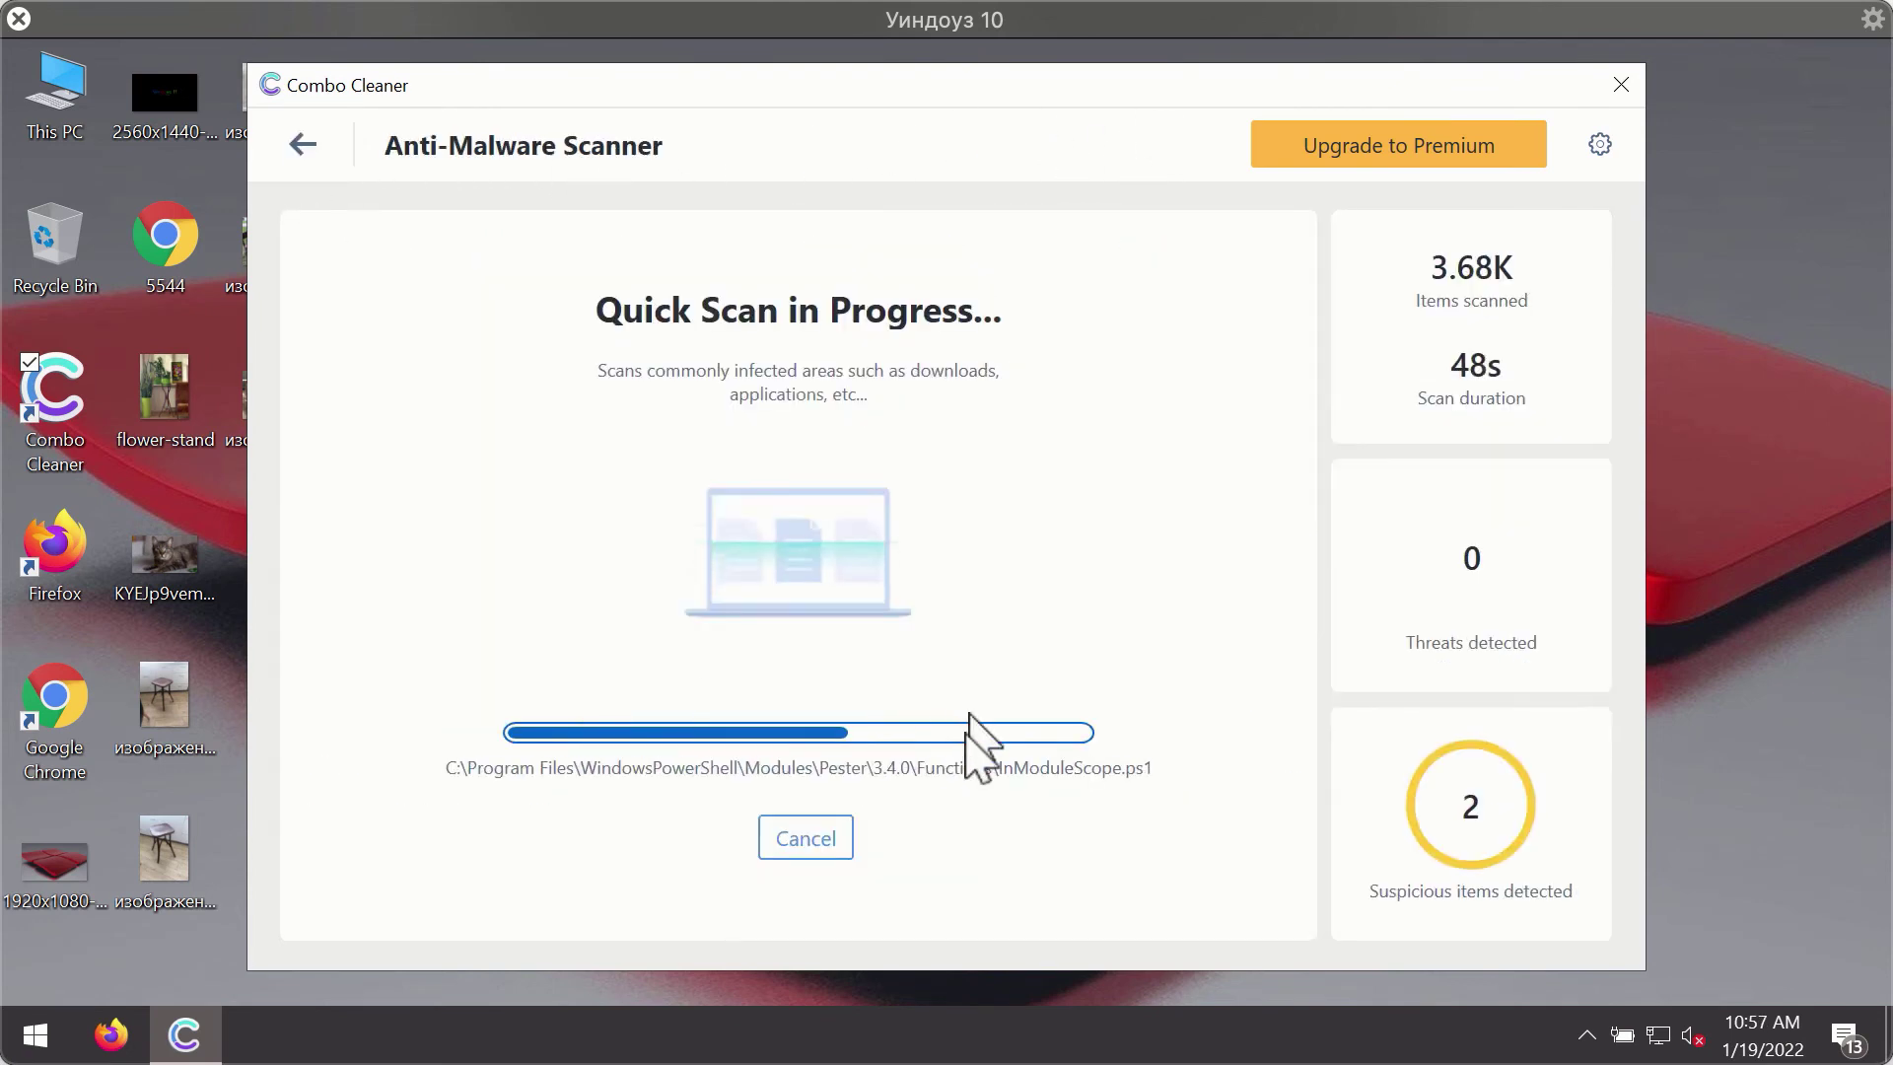
{"action": "left_click", "coordinate": [828, 842]}
{"action": "left_click", "coordinate": [905, 683]}
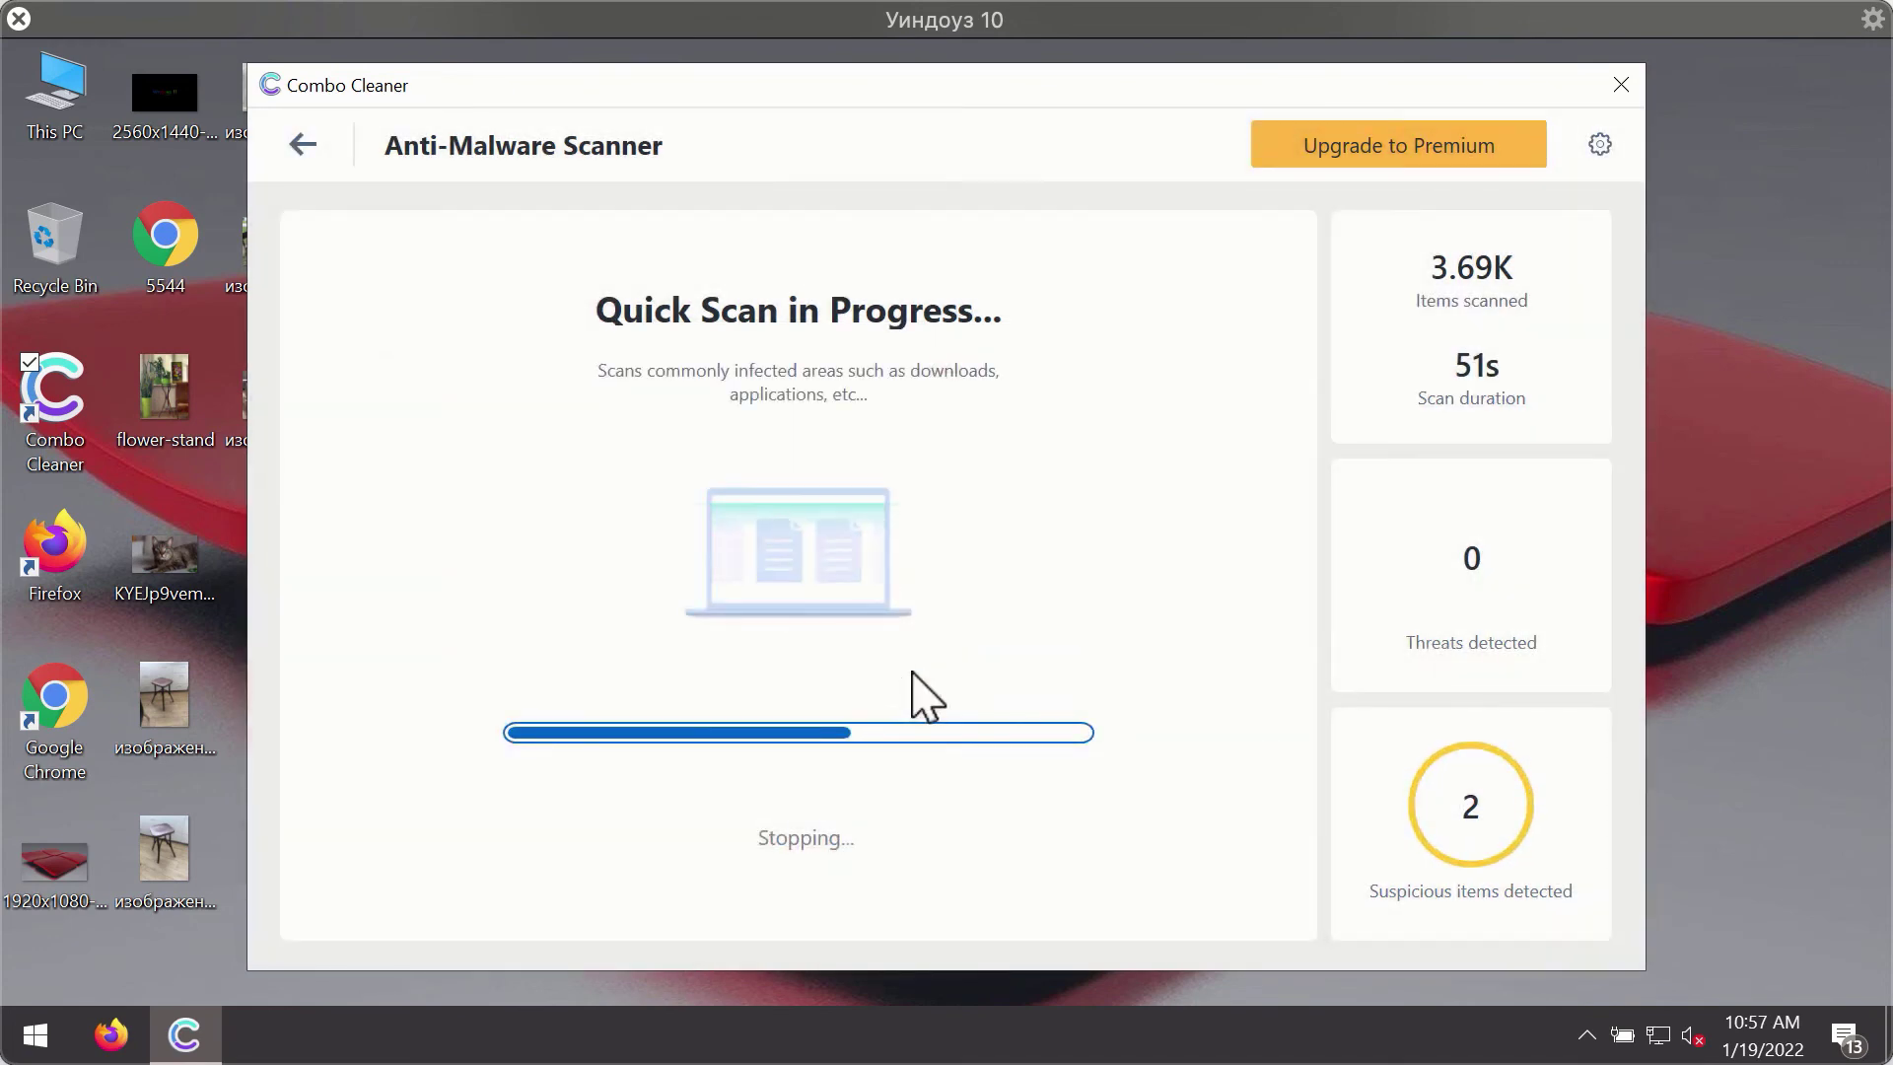